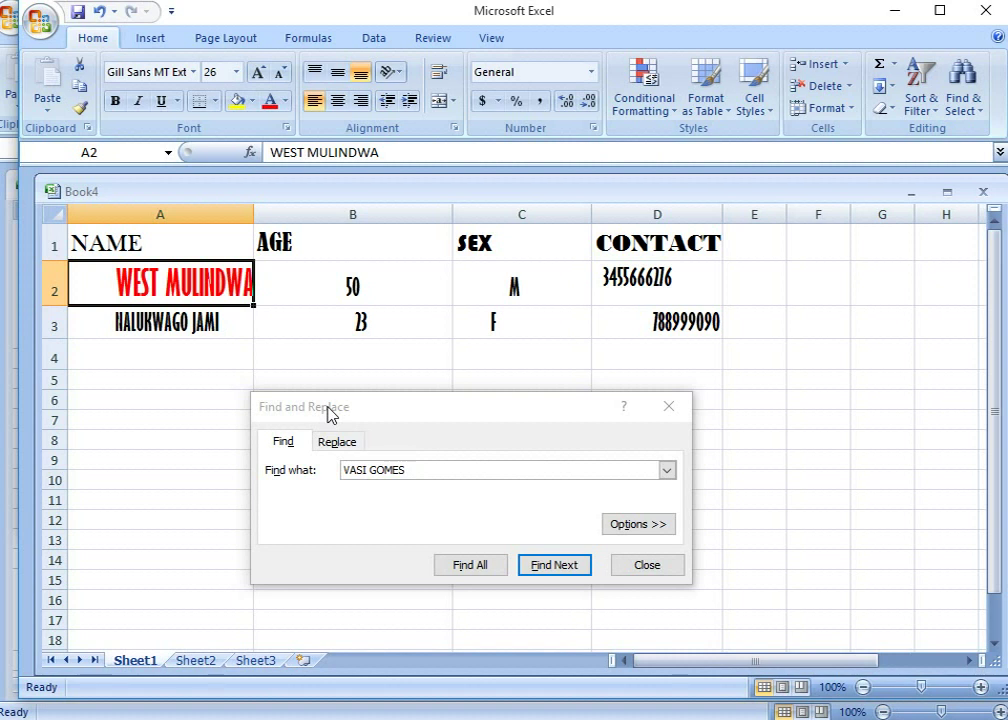
Move the Find and Replace dialog a little higher over the sheet
mouse_move(330, 414)
mouse_down()
mouse_move(315, 371)
mouse_move(327, 385)
mouse_up()
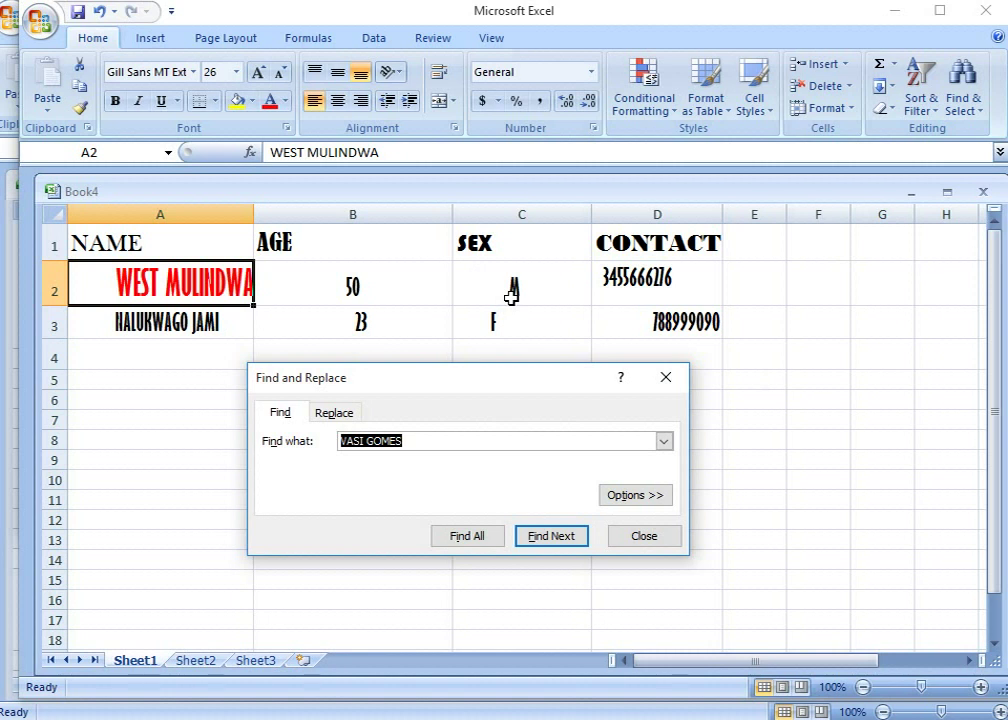
drag(400, 376, 415, 330)
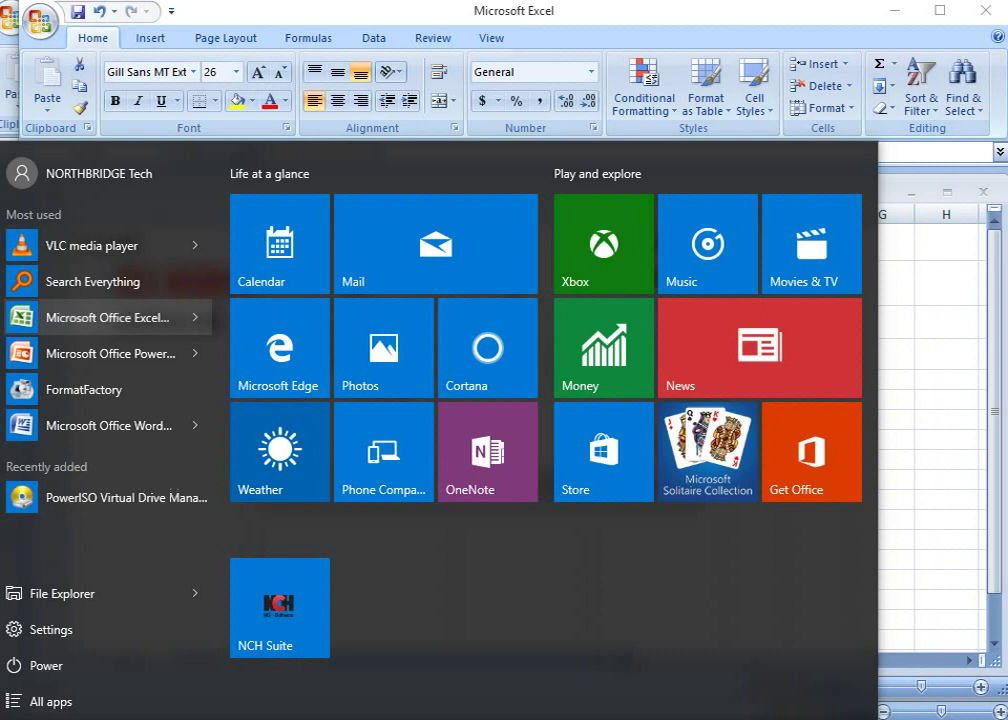
Close the extra blank Book5 window and the Find and Replace dialog, revealing the contact table
click(143, 320)
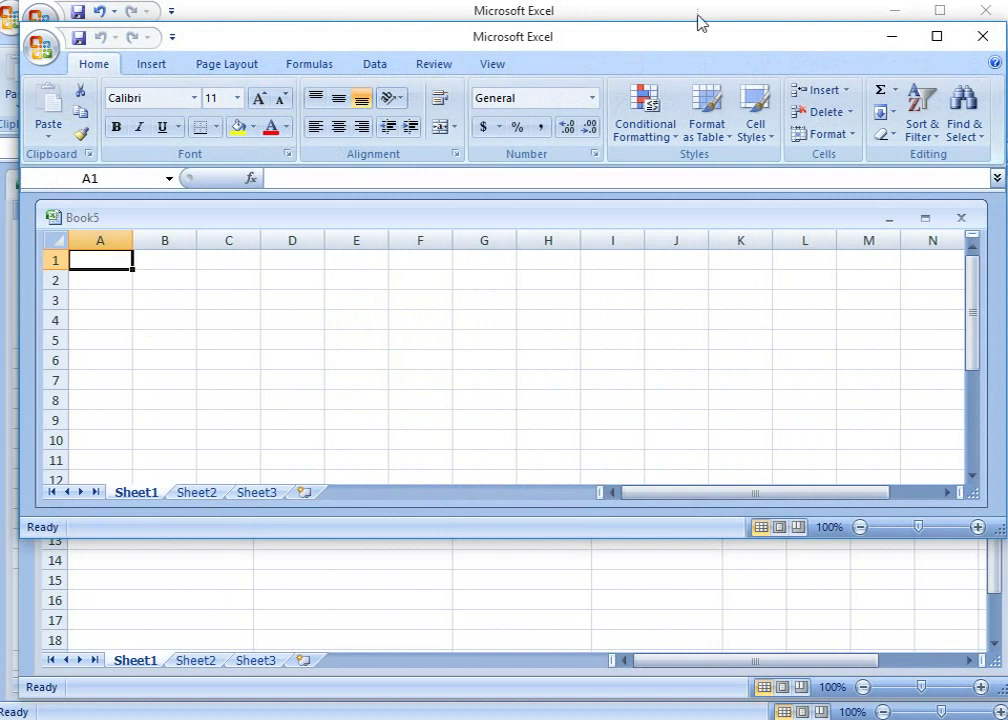
click(984, 37)
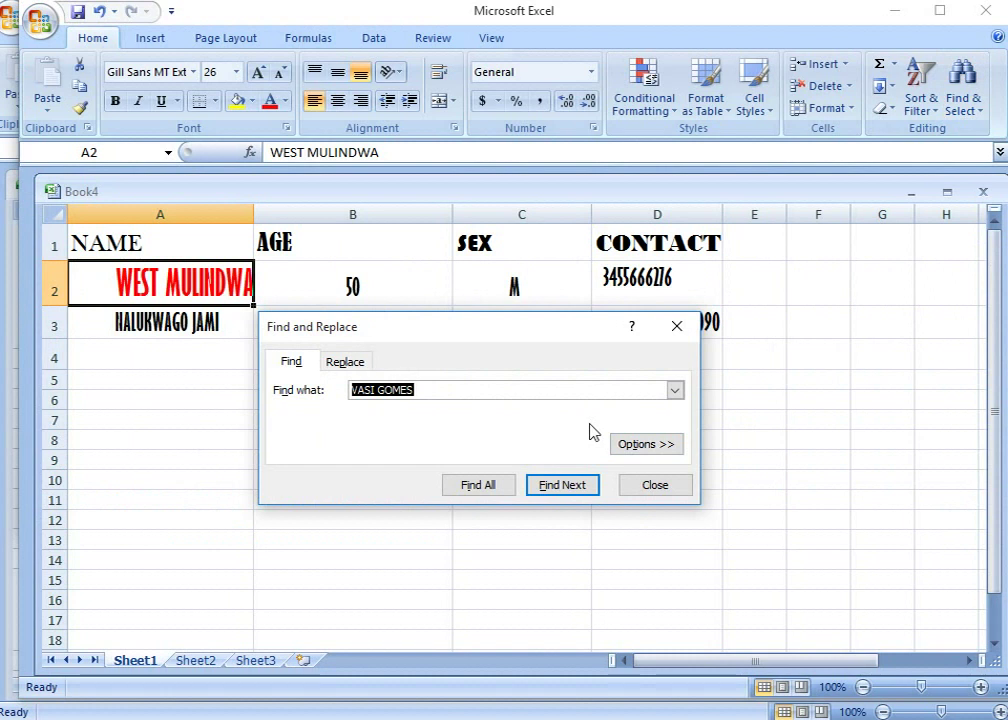
click(677, 334)
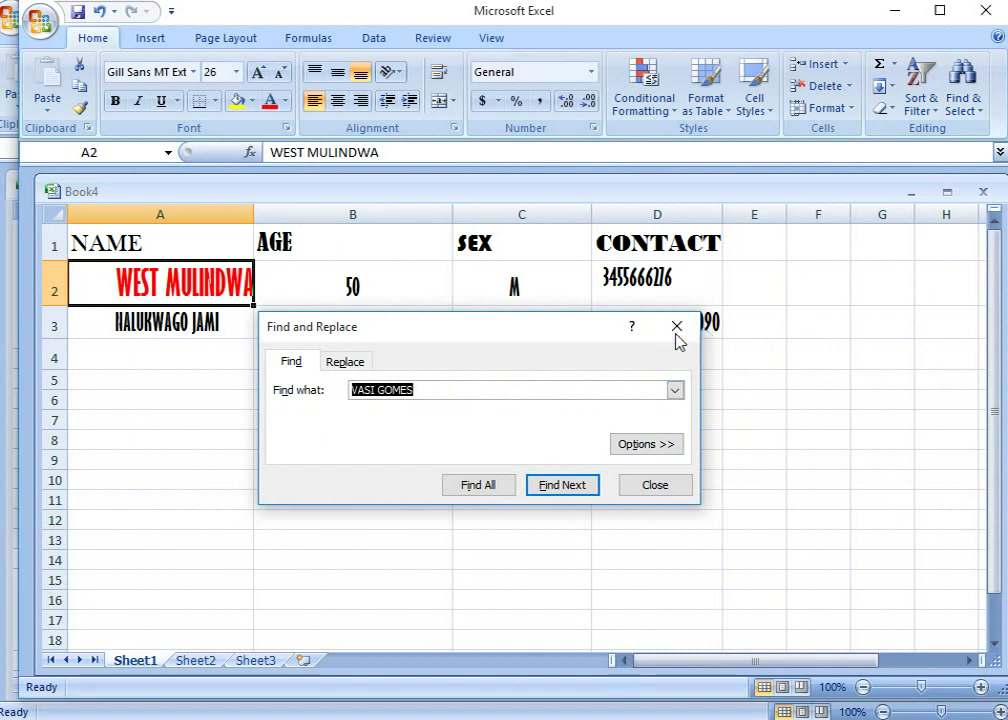
Enter the two new contacts' names in A4 and A5
click(119, 349)
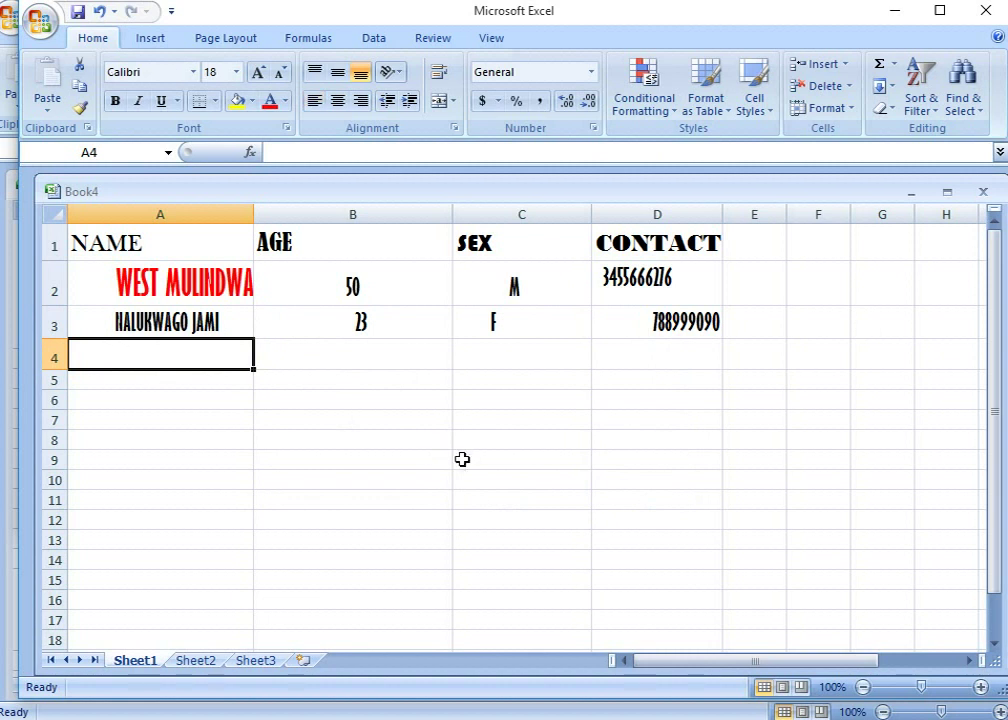
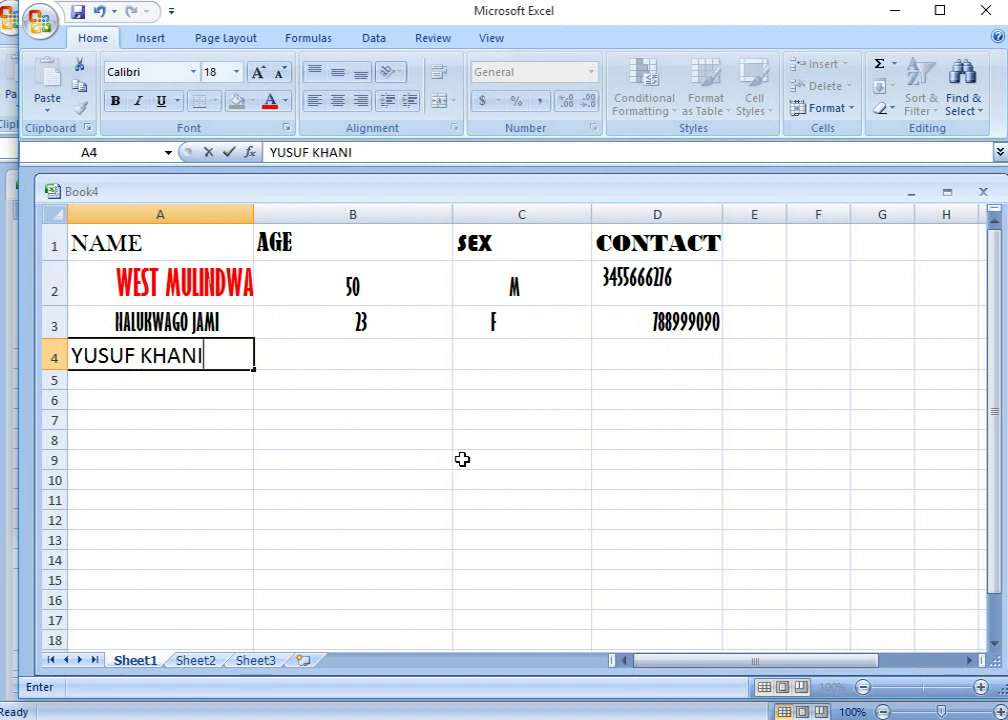
click(224, 385)
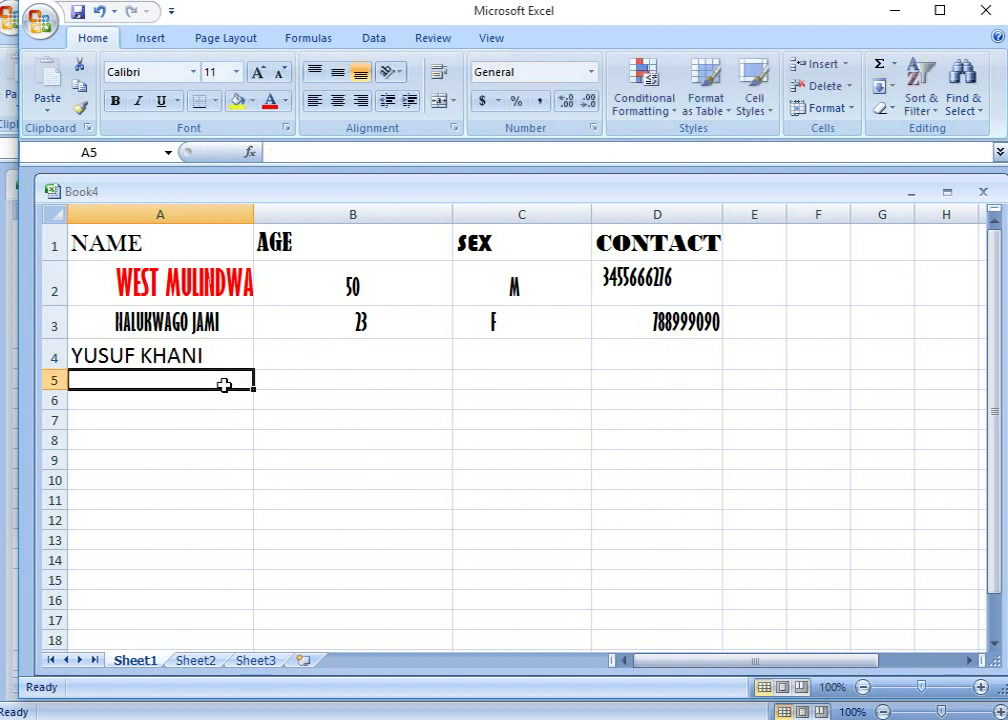
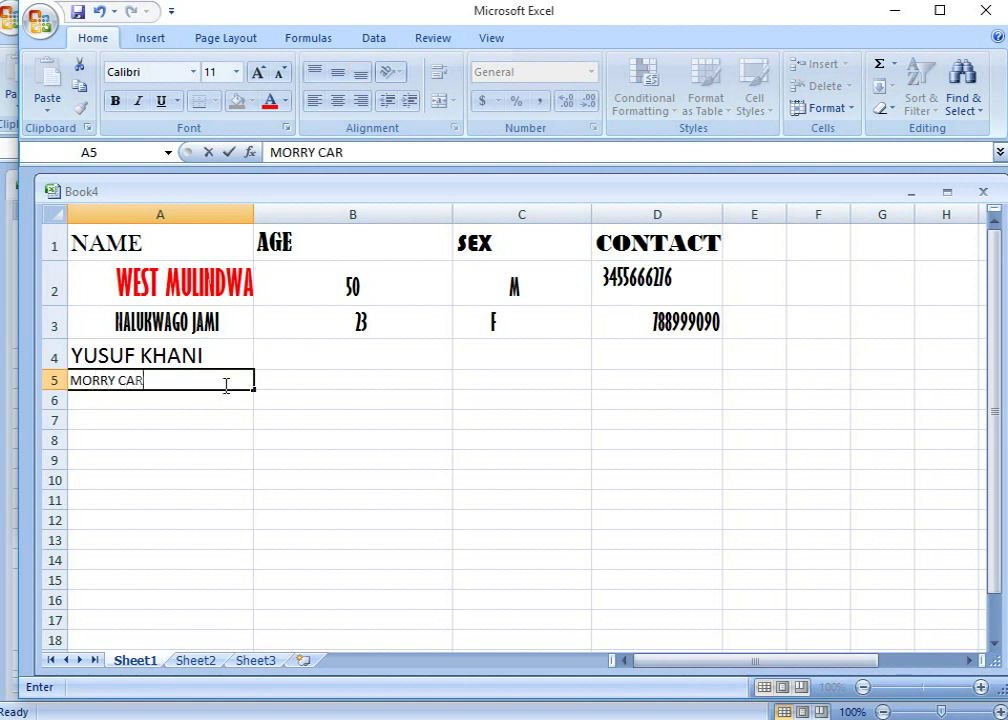
Enter ages 45 and 38 in B4:B5 and sexes F and M in C4:C5
click(307, 356)
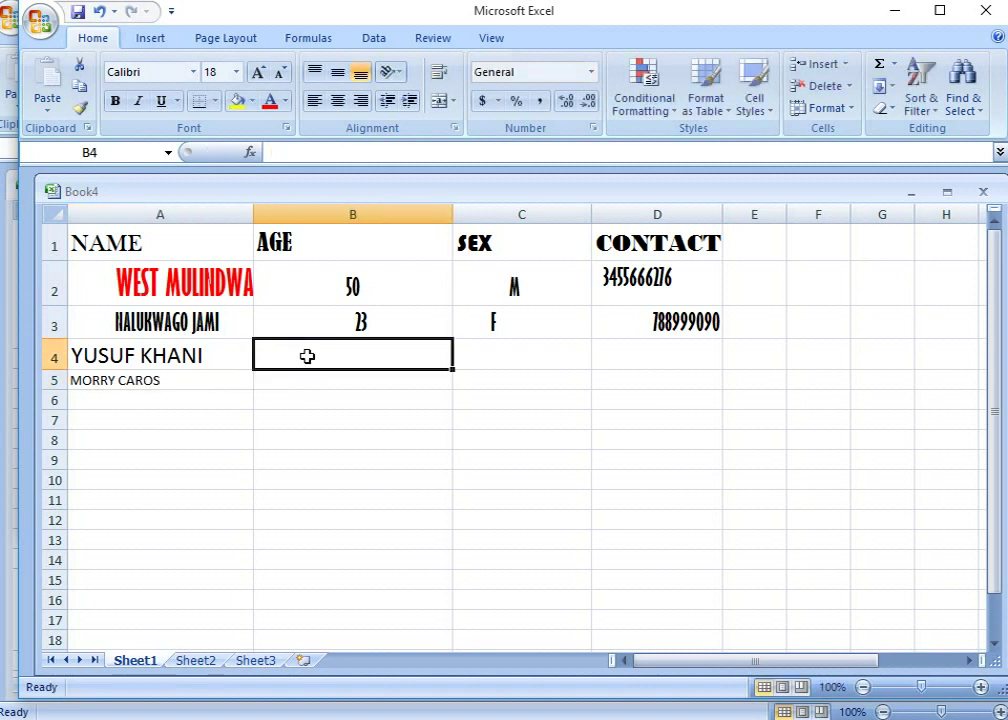
text(45)
click(308, 368)
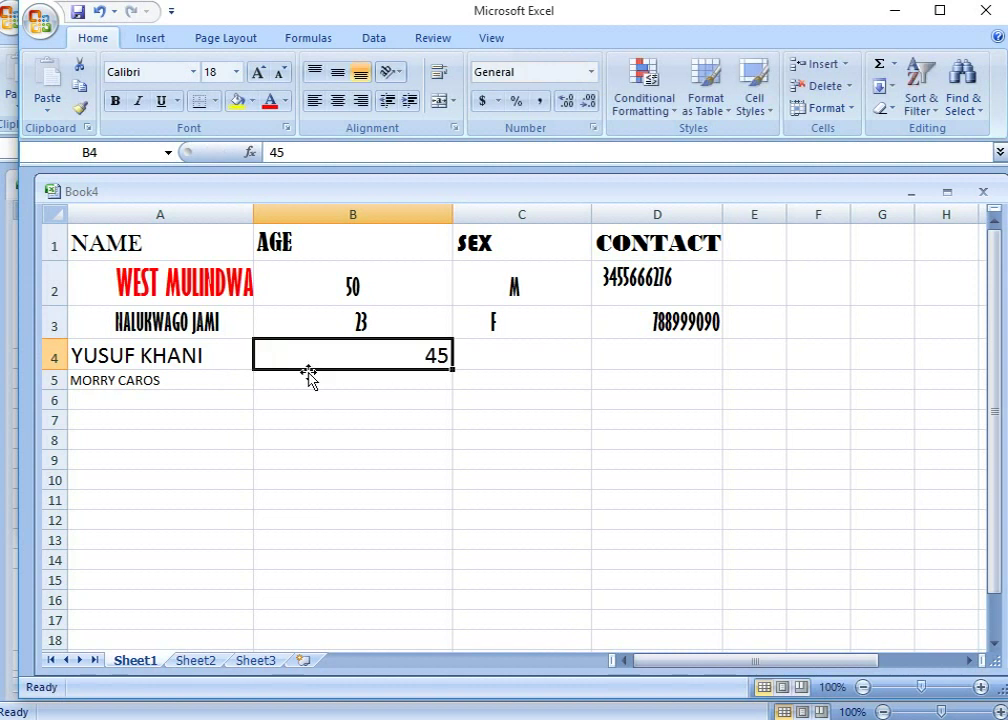
click(321, 383)
text(3)
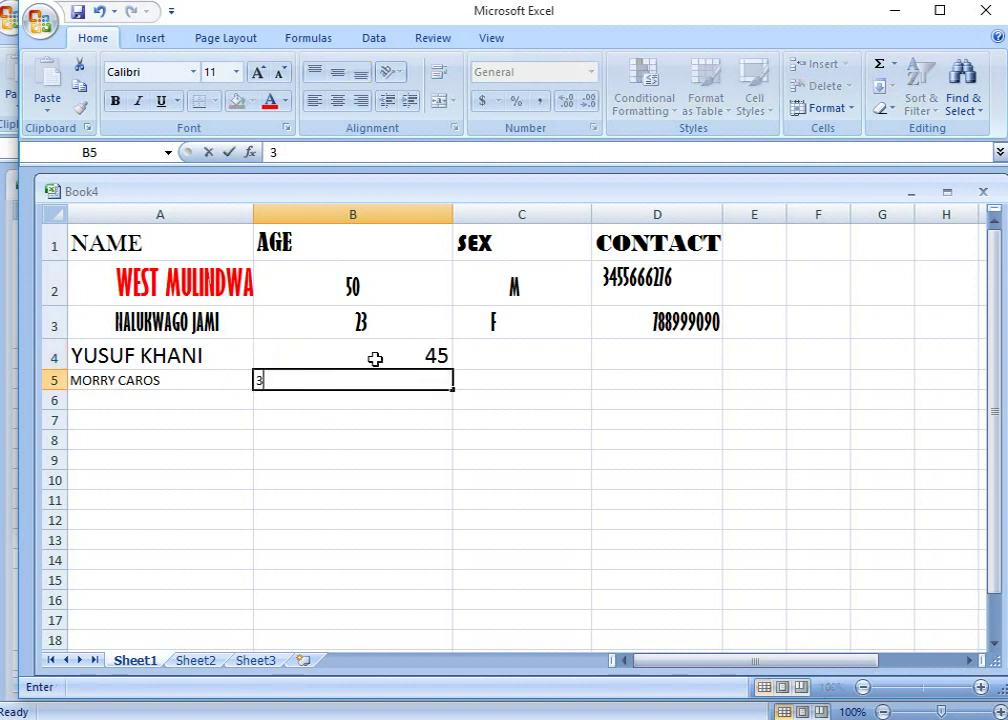
text(8)
click(521, 360)
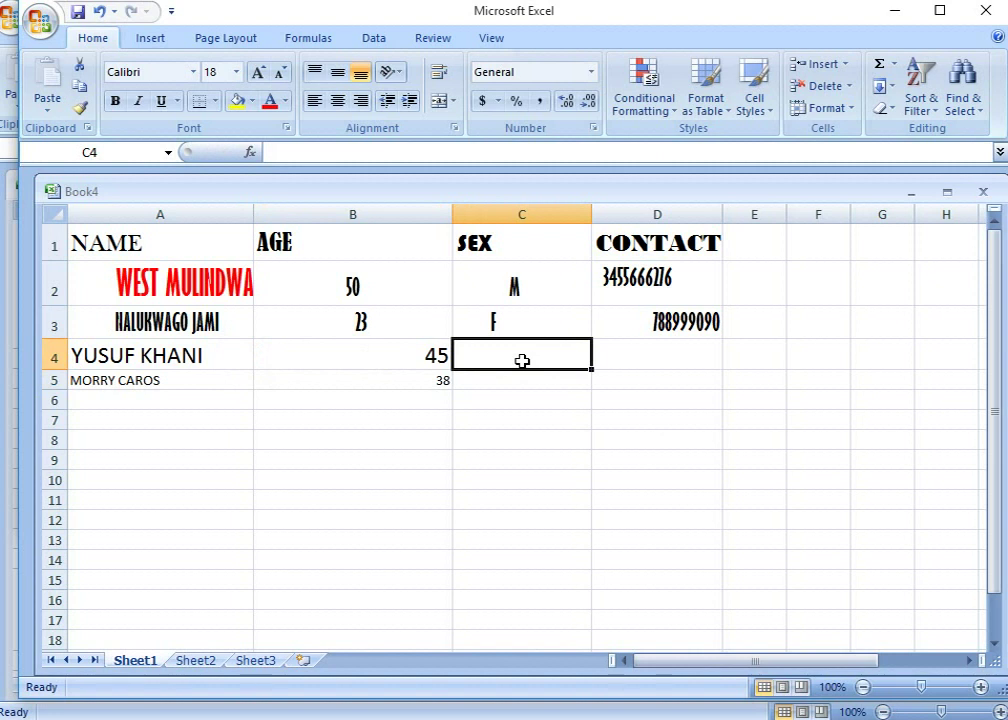
text(F)
click(554, 379)
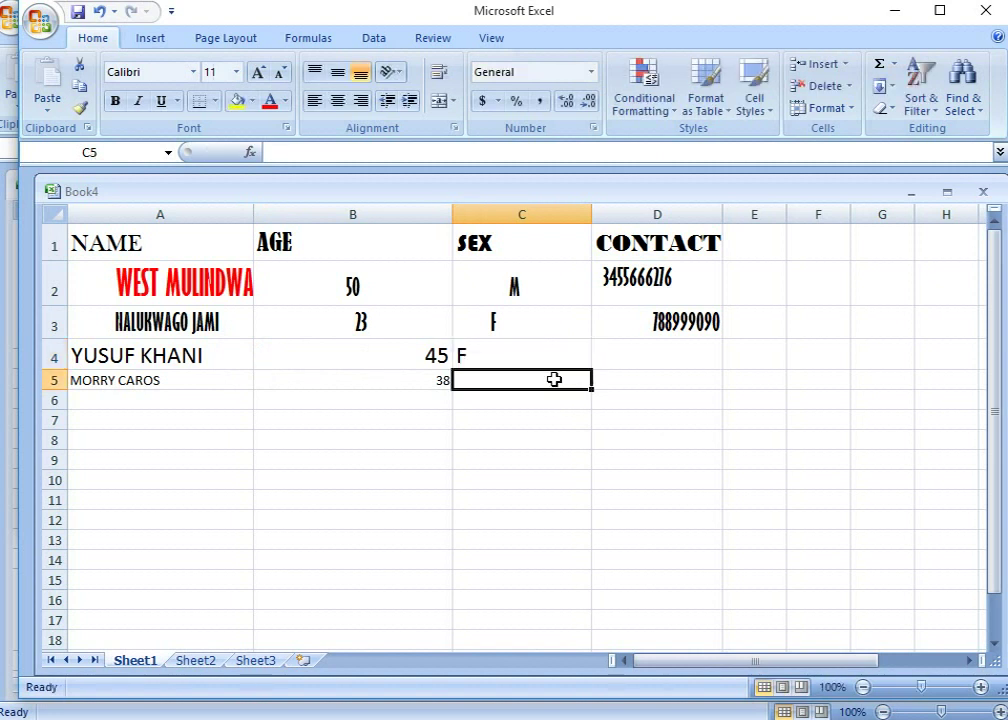
text(M)
Enter the two new contacts' phone numbers in D4 and D5
click(660, 358)
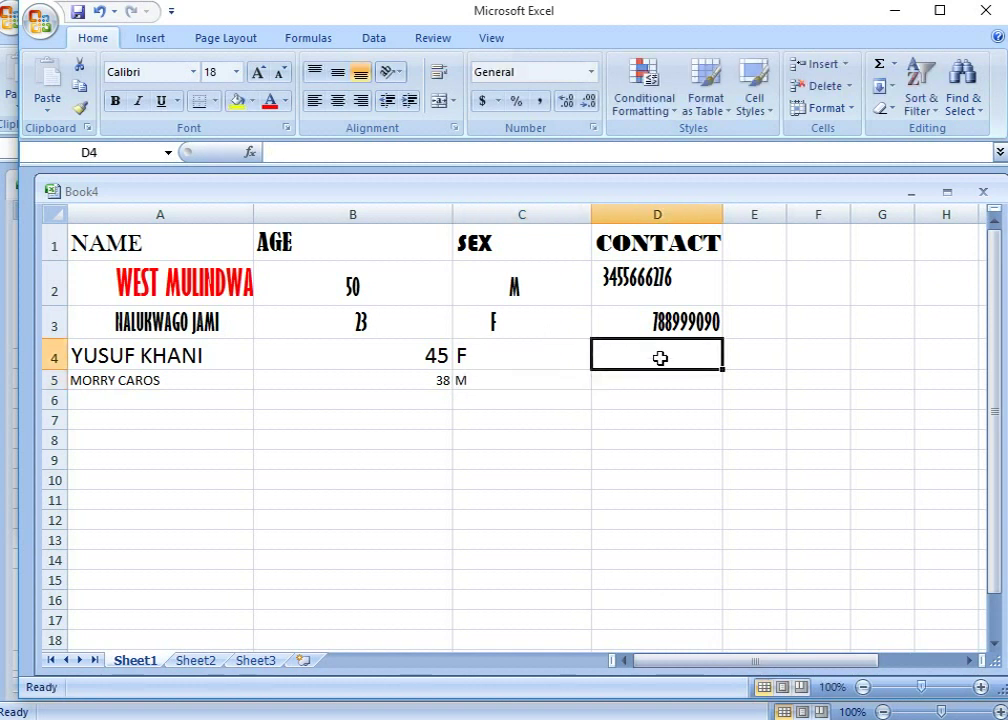
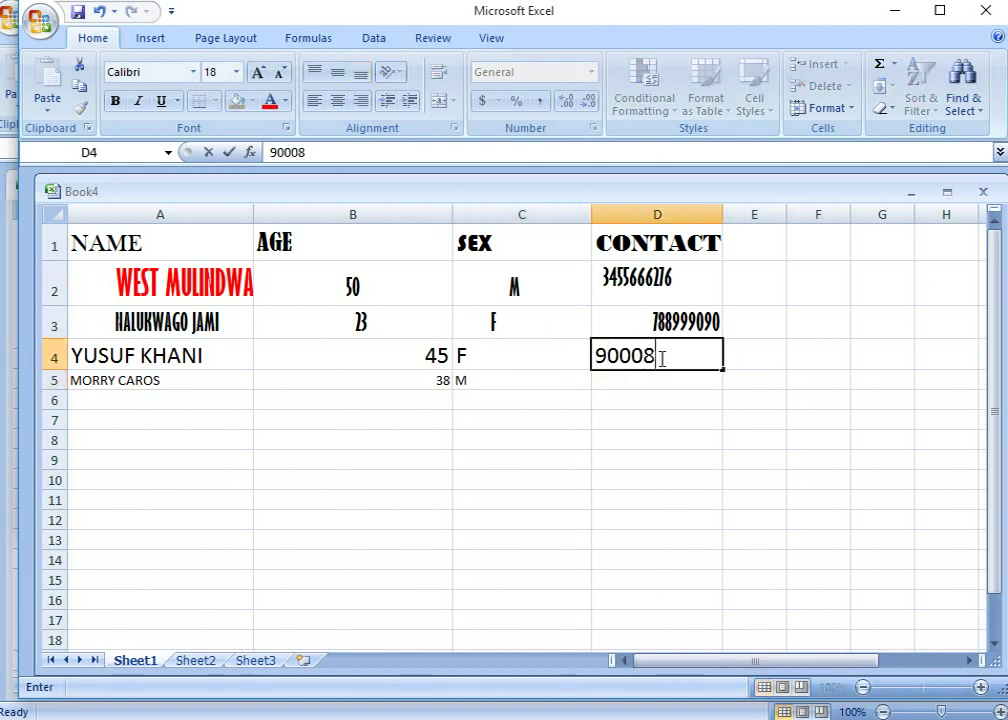
click(652, 378)
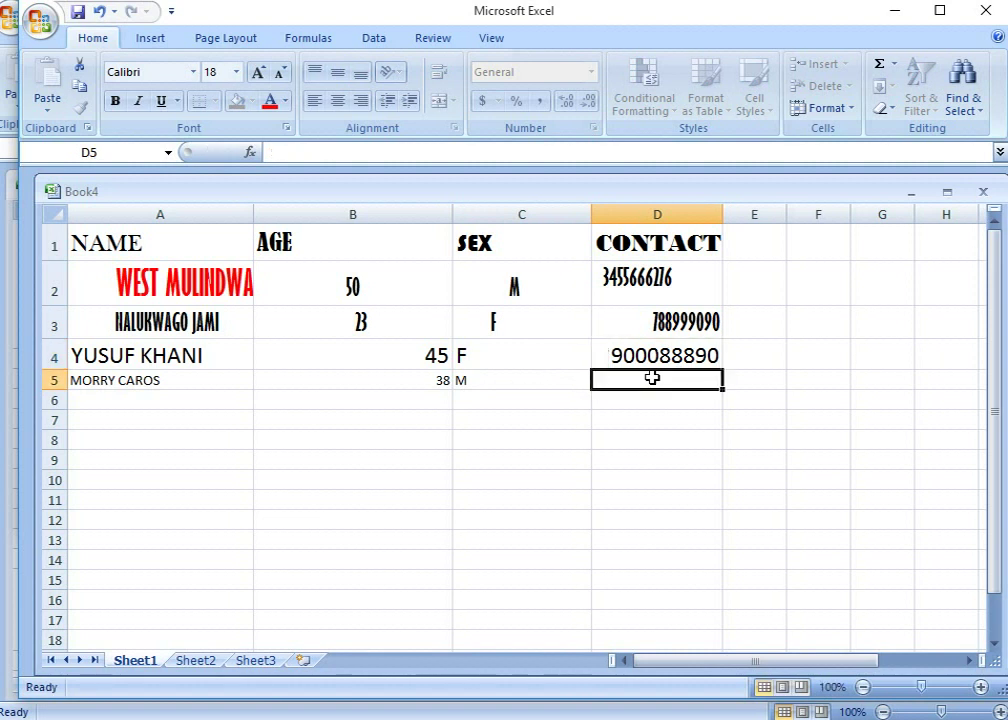
text(32445556)
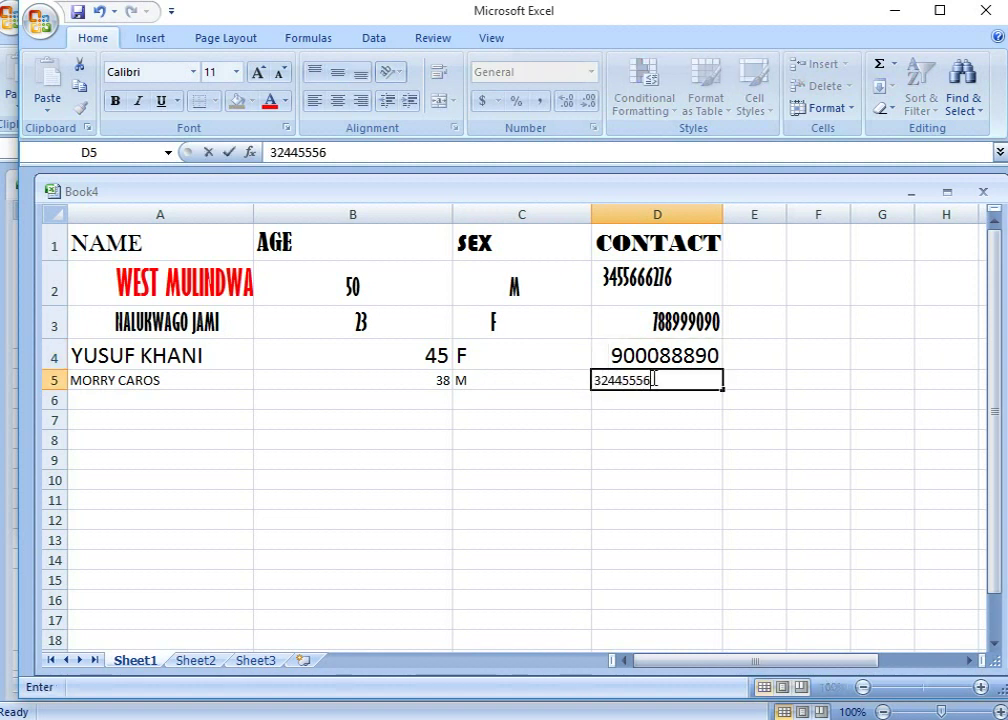
text(8)
Shrink the contact numbers' font size and centre the sex values in C2:C5
drag(704, 272, 700, 380)
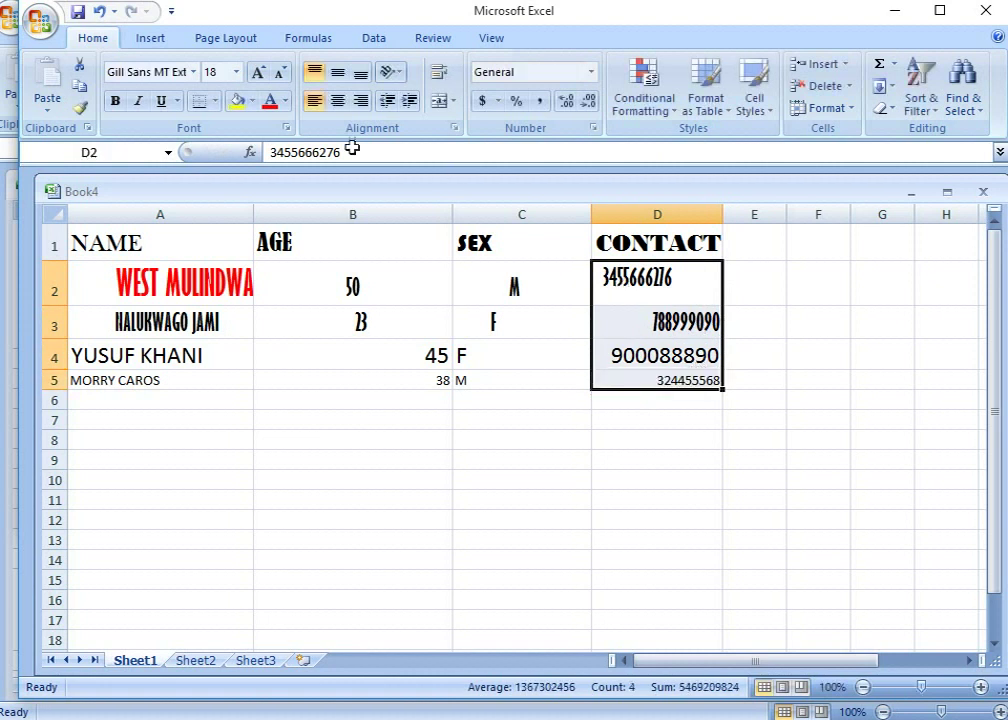
click(281, 74)
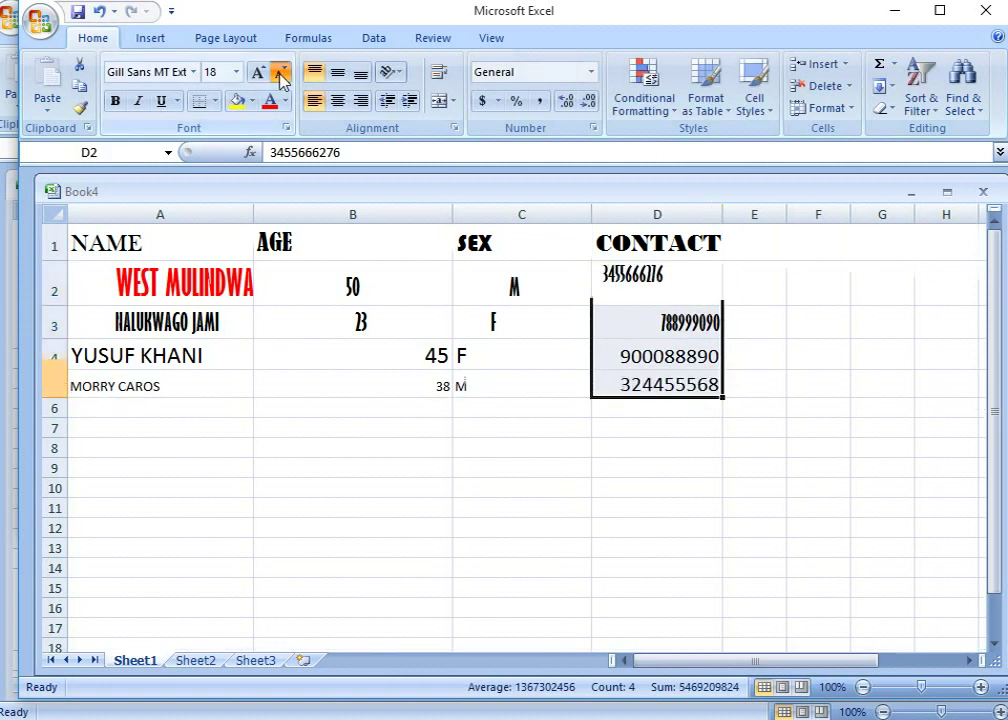
click(282, 75)
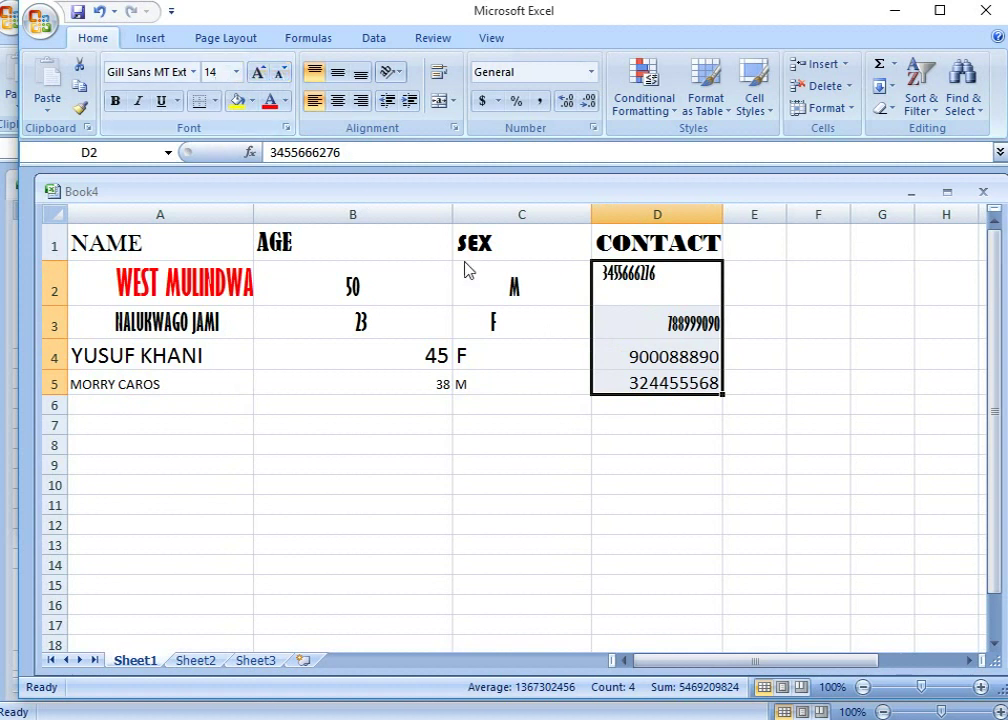
drag(472, 264, 481, 378)
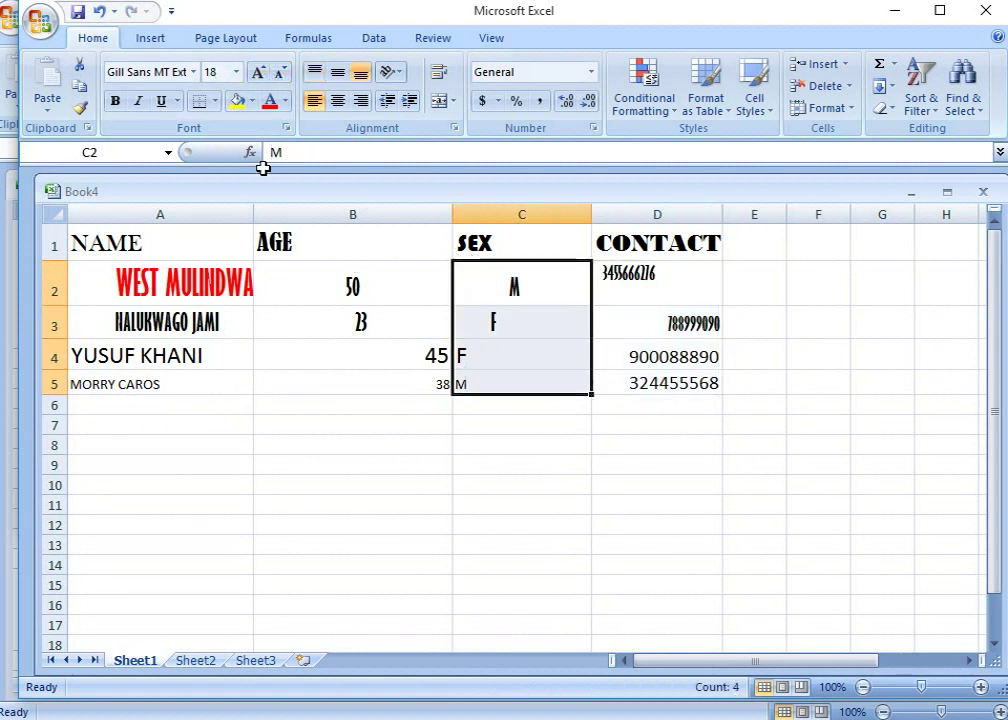
click(332, 104)
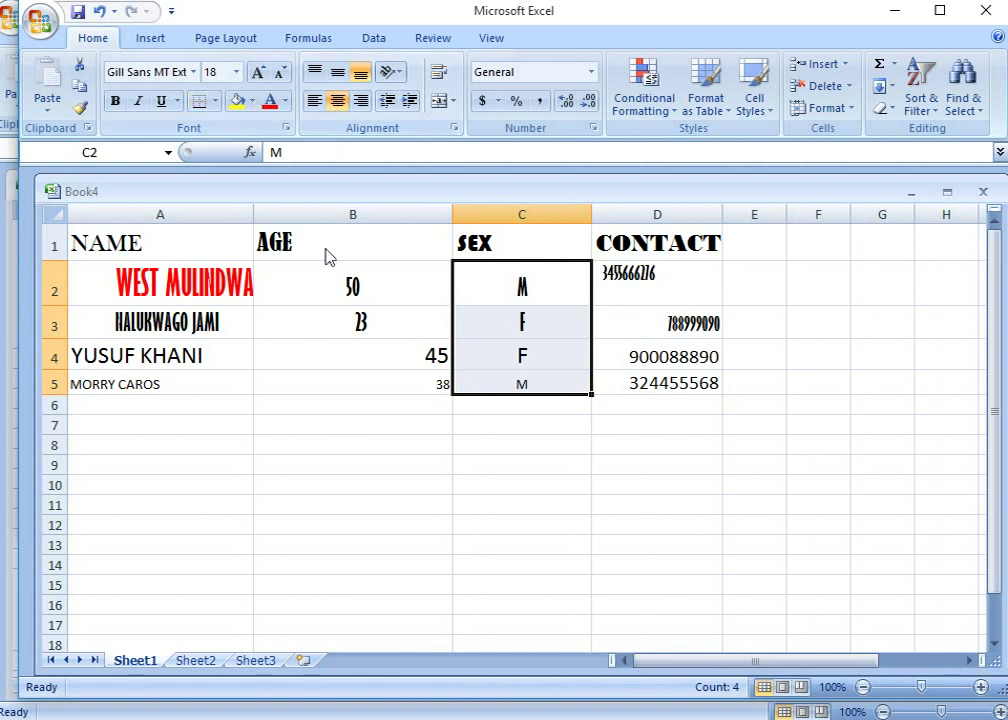
Shrink and centre the ages in B2:B5, and centre the contact numbers in D2:D5
mouse_move(328, 254)
mouse_down()
mouse_move(352, 287)
mouse_move(356, 373)
mouse_up()
drag(308, 278, 326, 383)
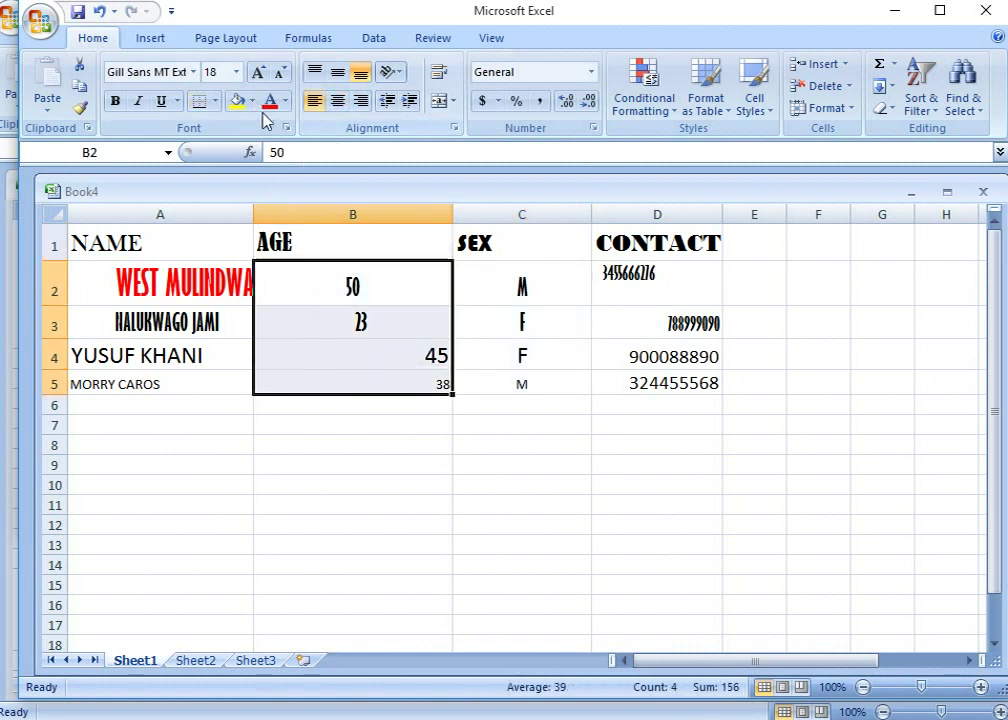
click(280, 74)
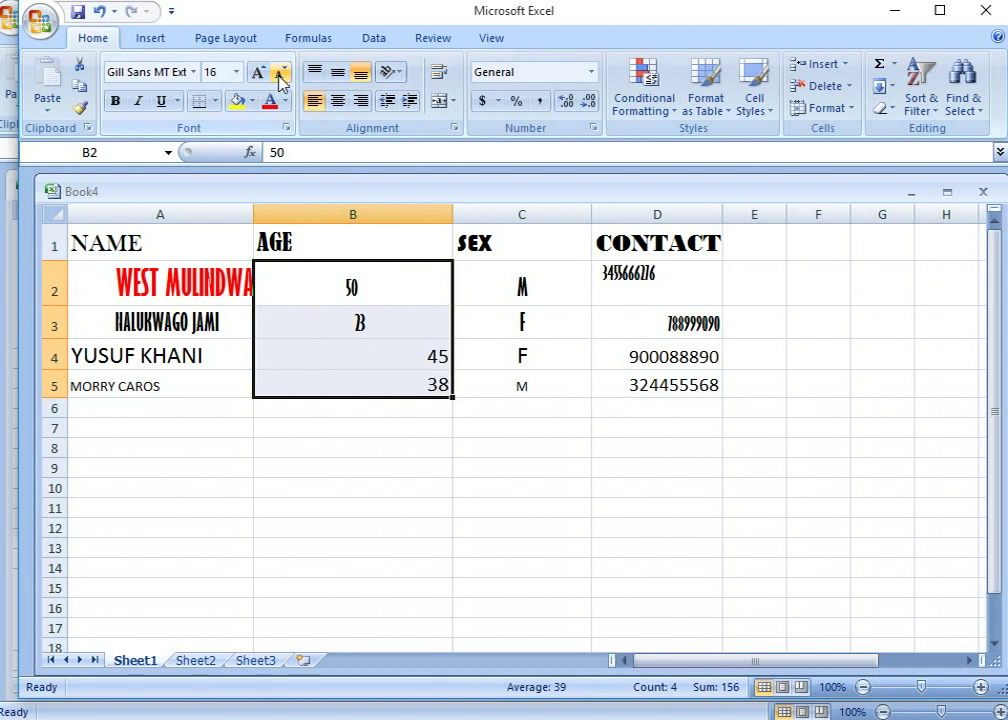
click(337, 101)
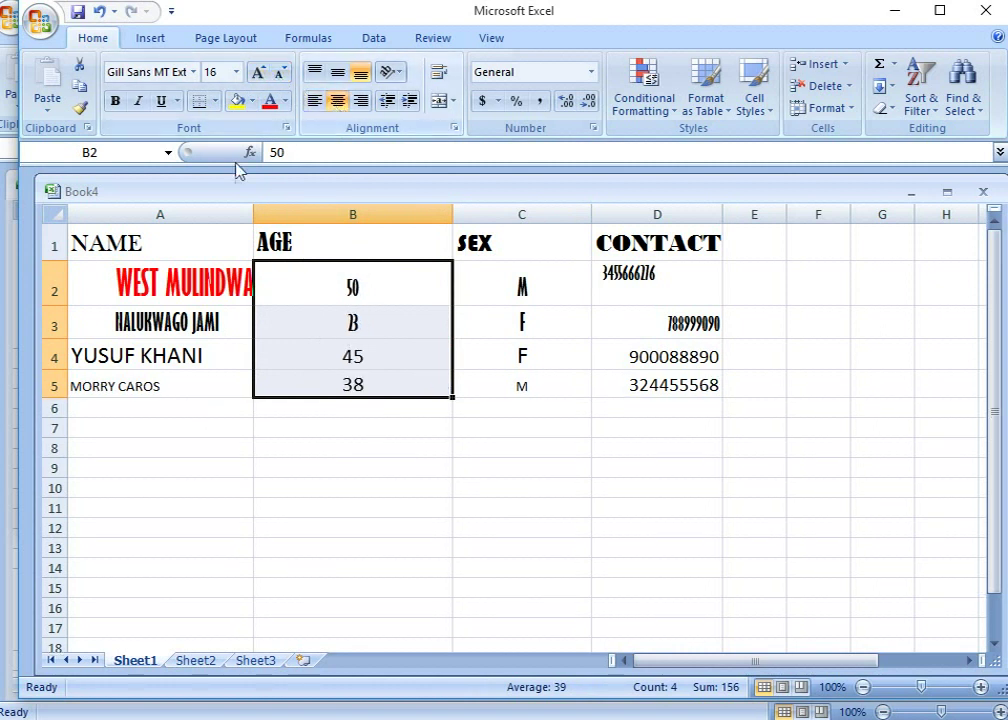
click(677, 327)
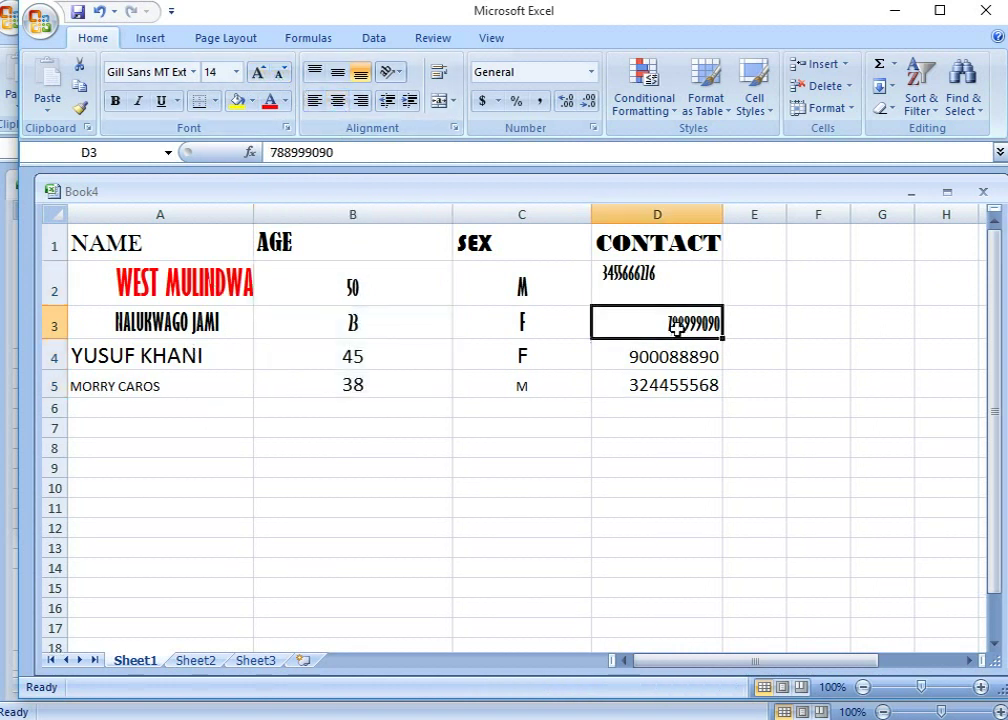
click(337, 101)
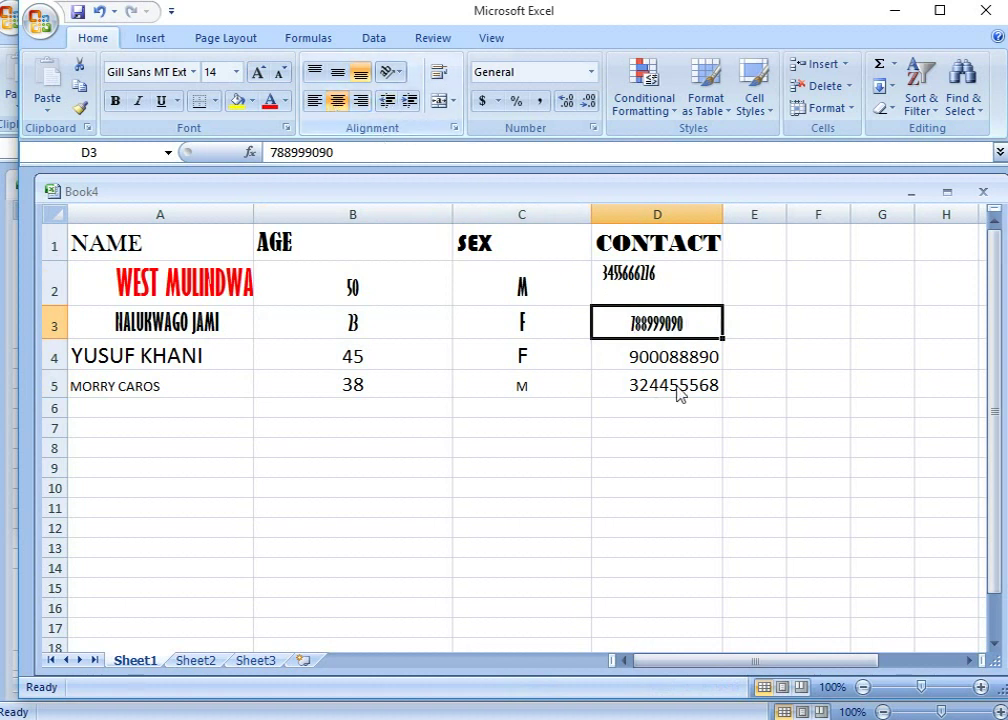
drag(610, 275, 628, 385)
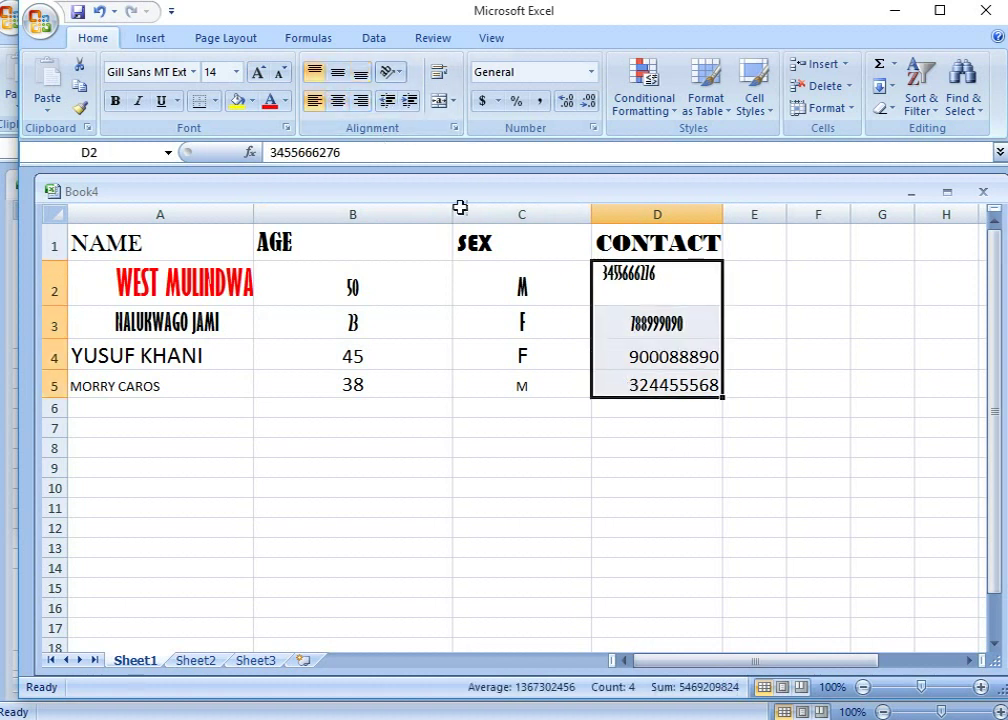
click(337, 101)
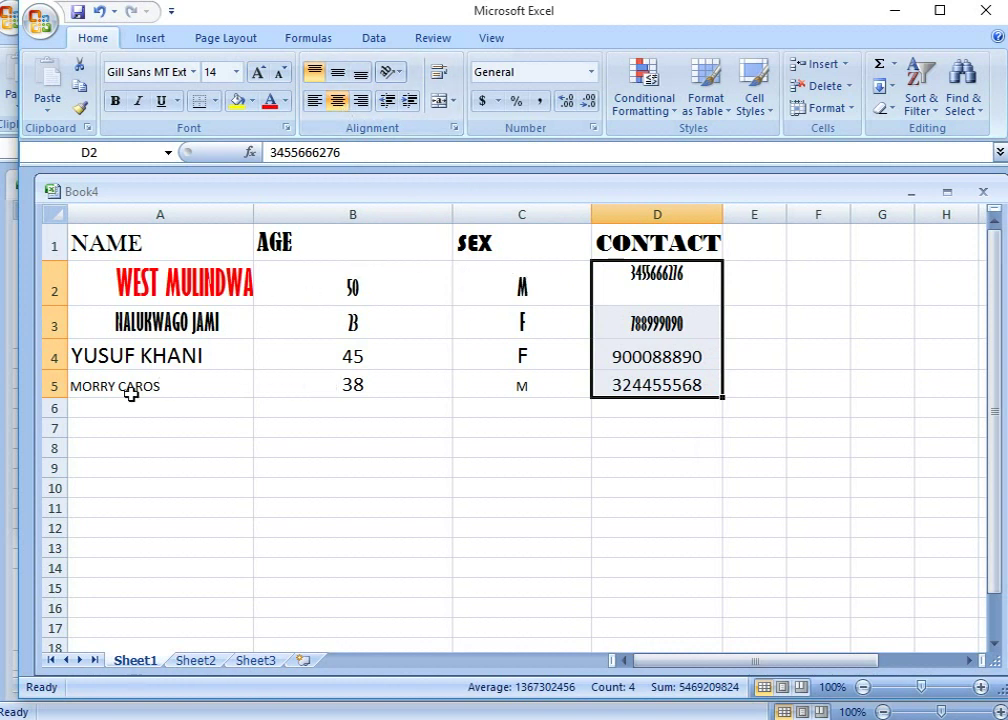
Enlarge the names in A4:A5 and set the contact numbers to Franklin Gothic Heavy
drag(74, 355, 83, 383)
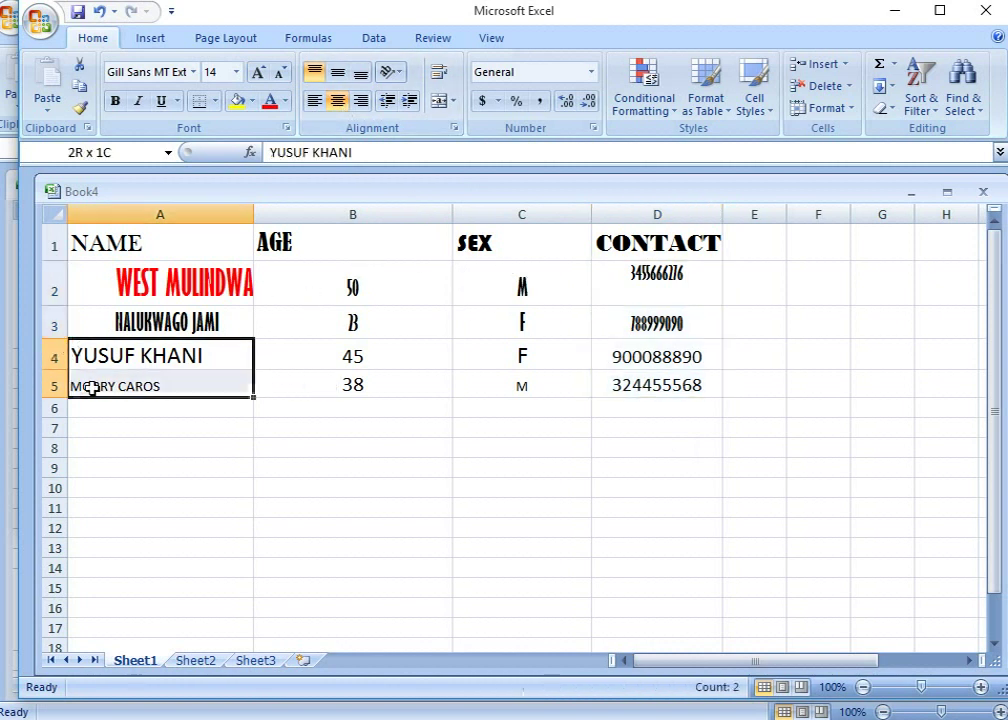
click(258, 73)
click(258, 73)
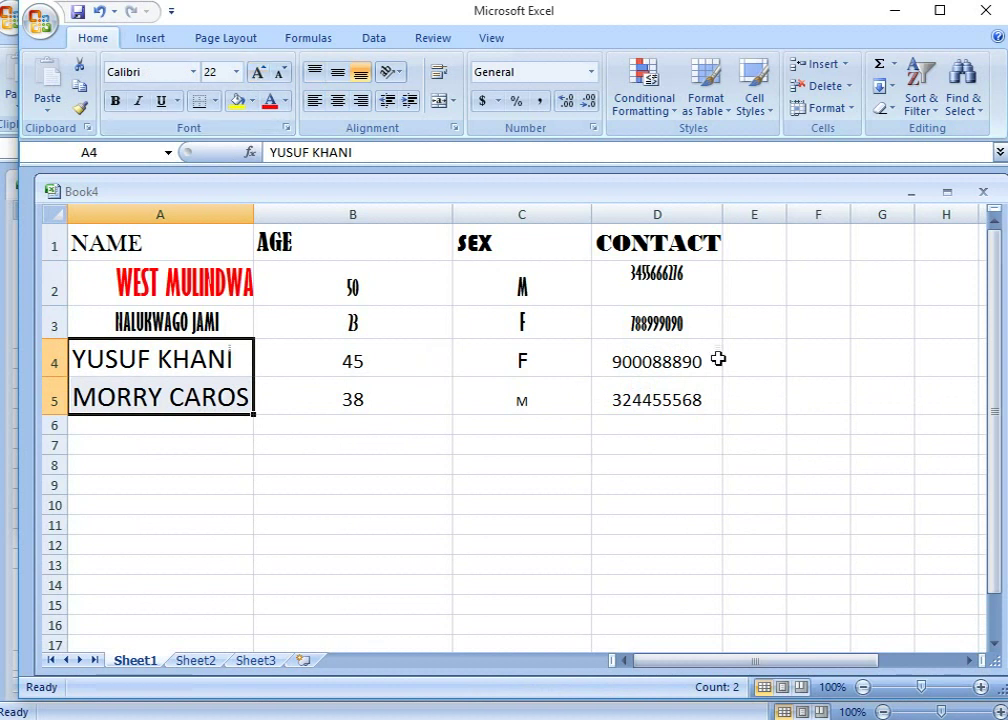
drag(695, 276, 704, 407)
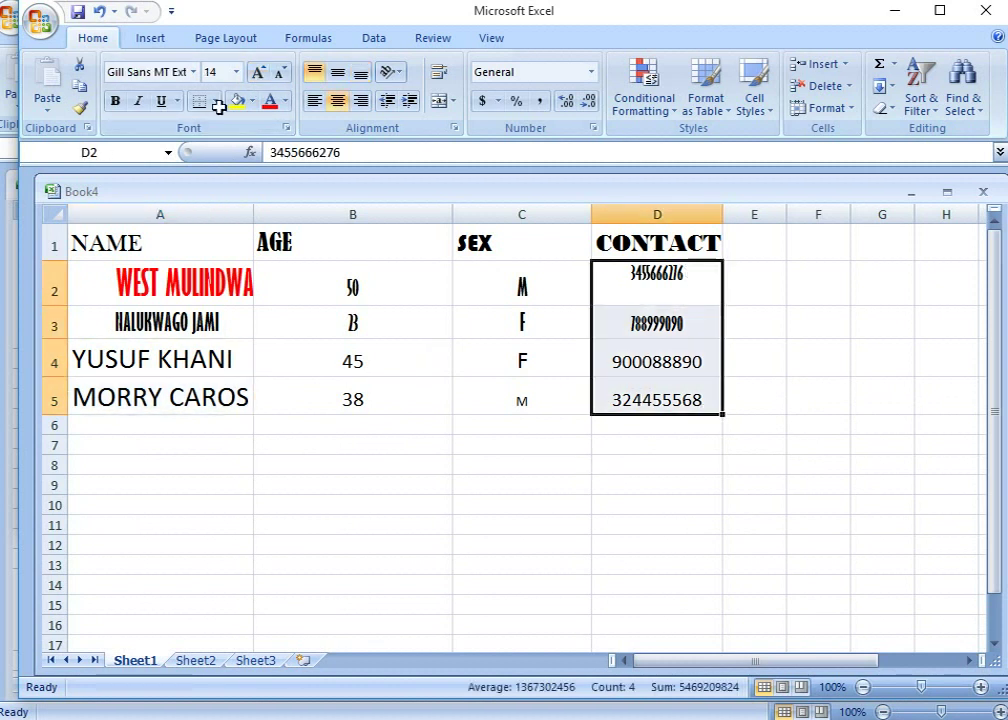
click(195, 73)
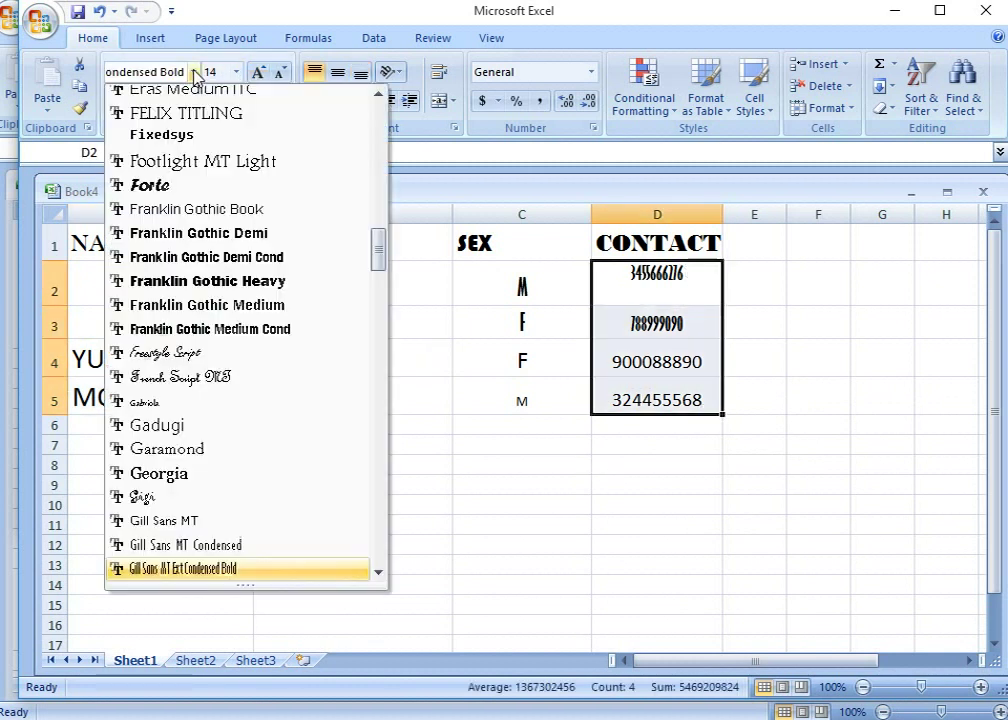
click(193, 281)
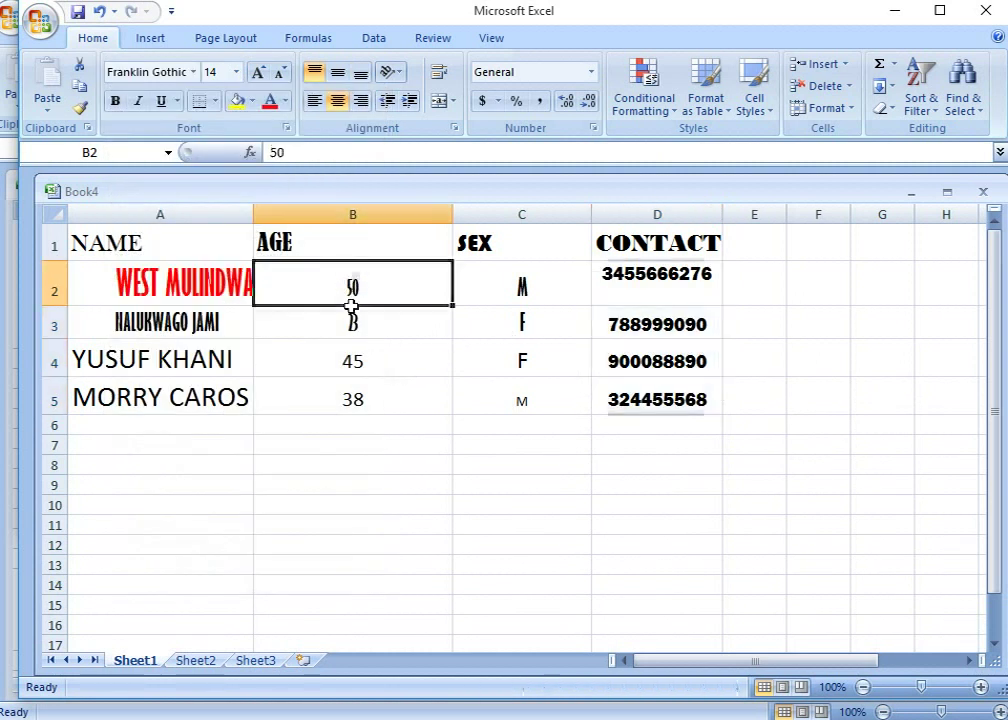
Set the ages in B2:B5 to Franklin Gothic Medium Cond
drag(351, 287, 352, 399)
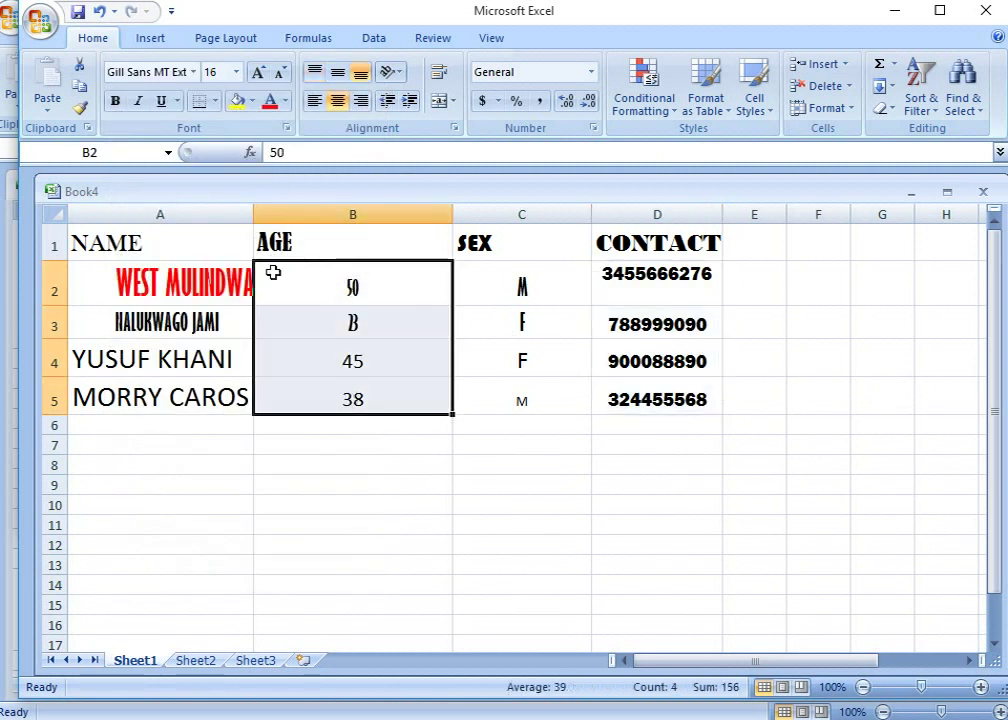
click(194, 72)
click(191, 331)
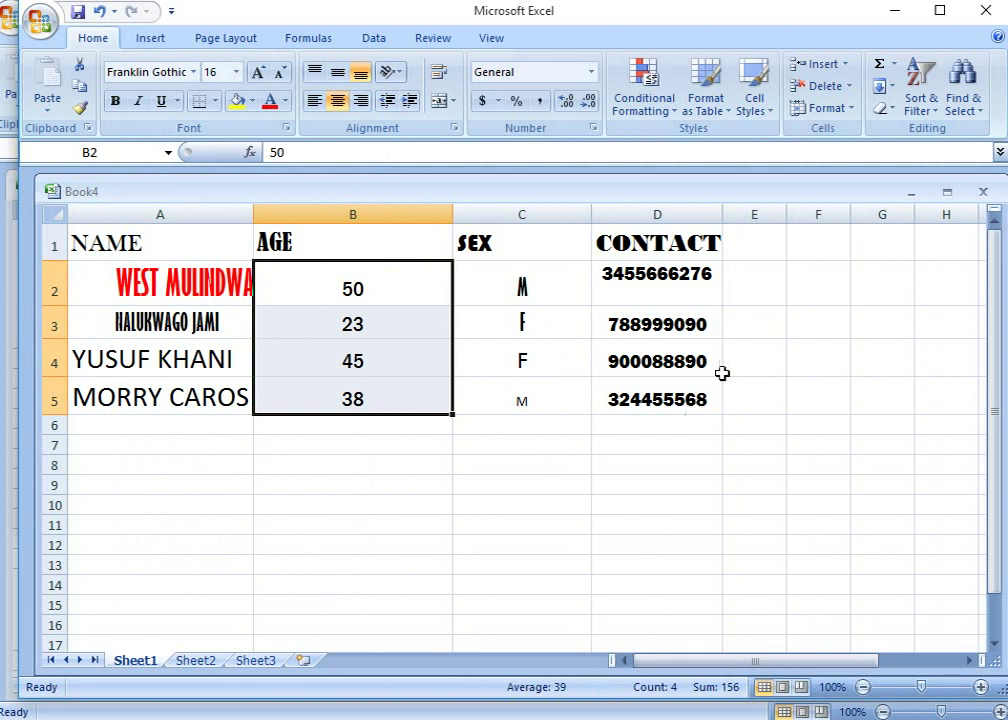
click(513, 458)
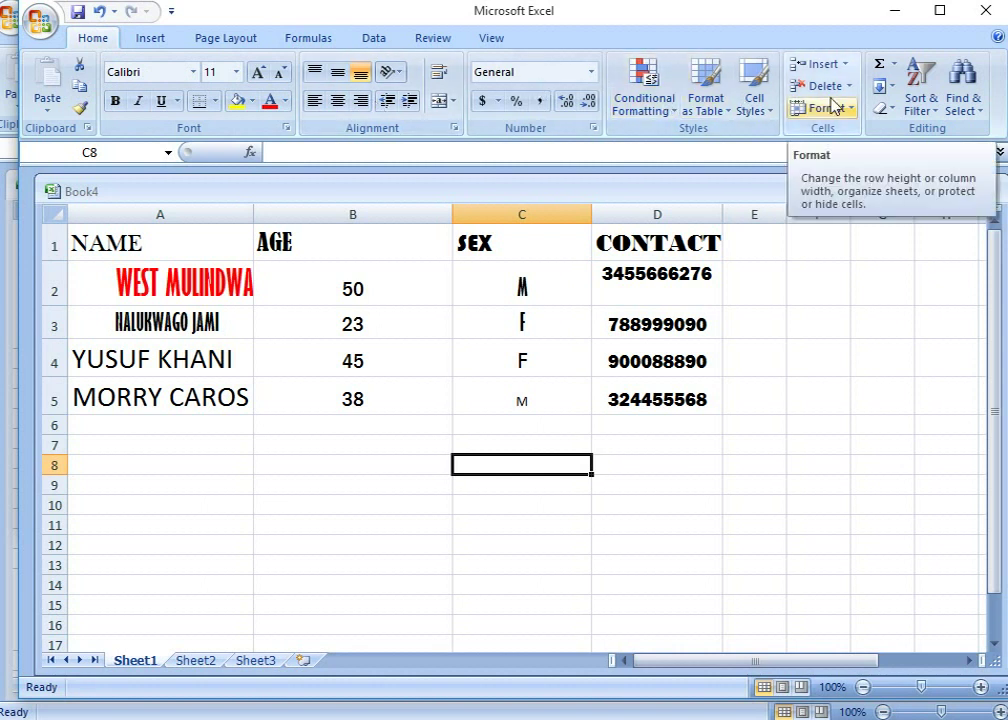
Search for the name in A5 with Find All, then move the dialog to the bottom right
click(984, 117)
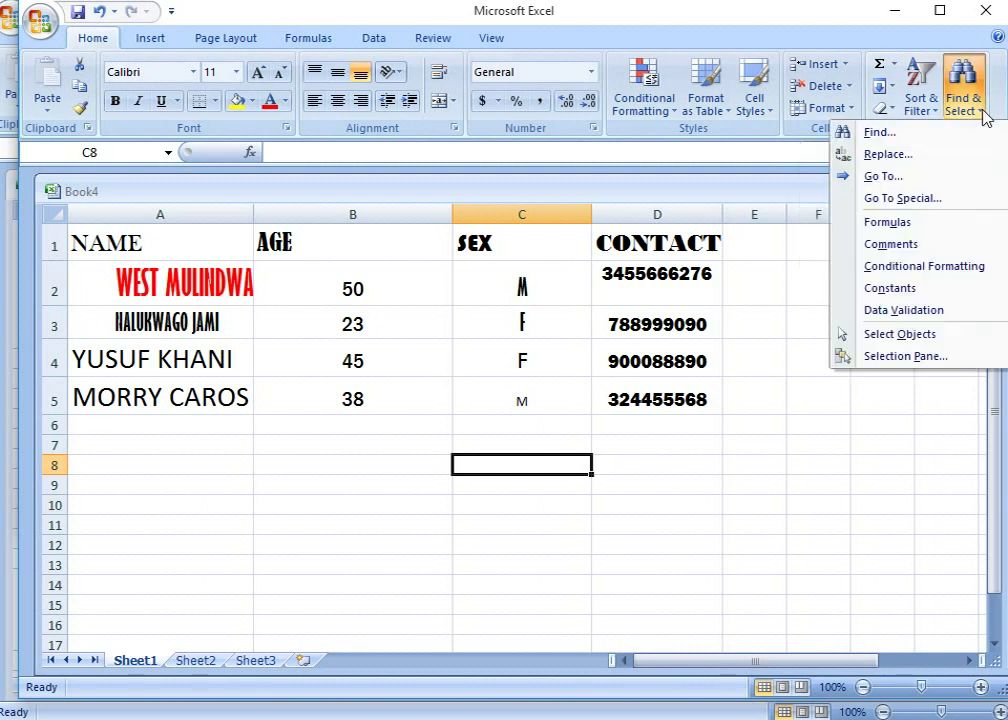
click(880, 133)
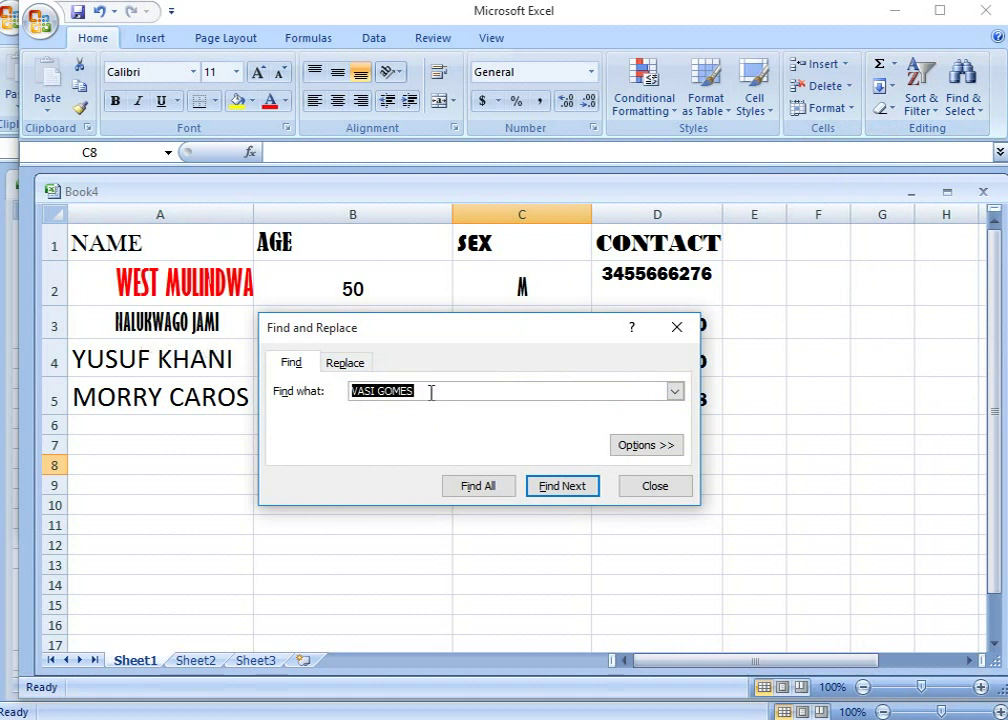
text(WE)
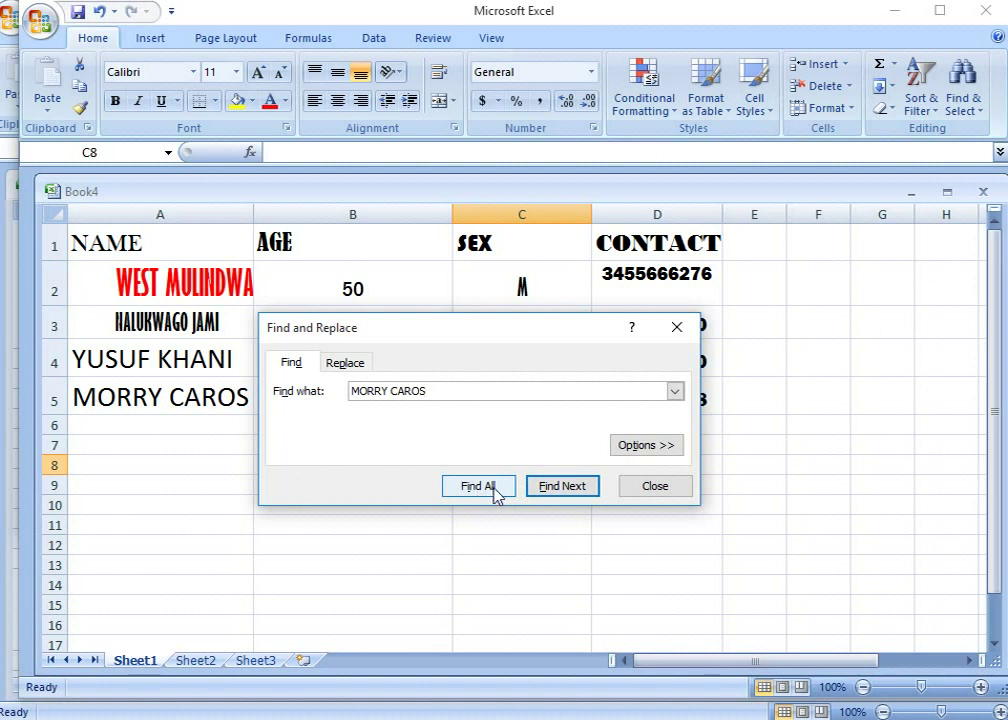
click(497, 490)
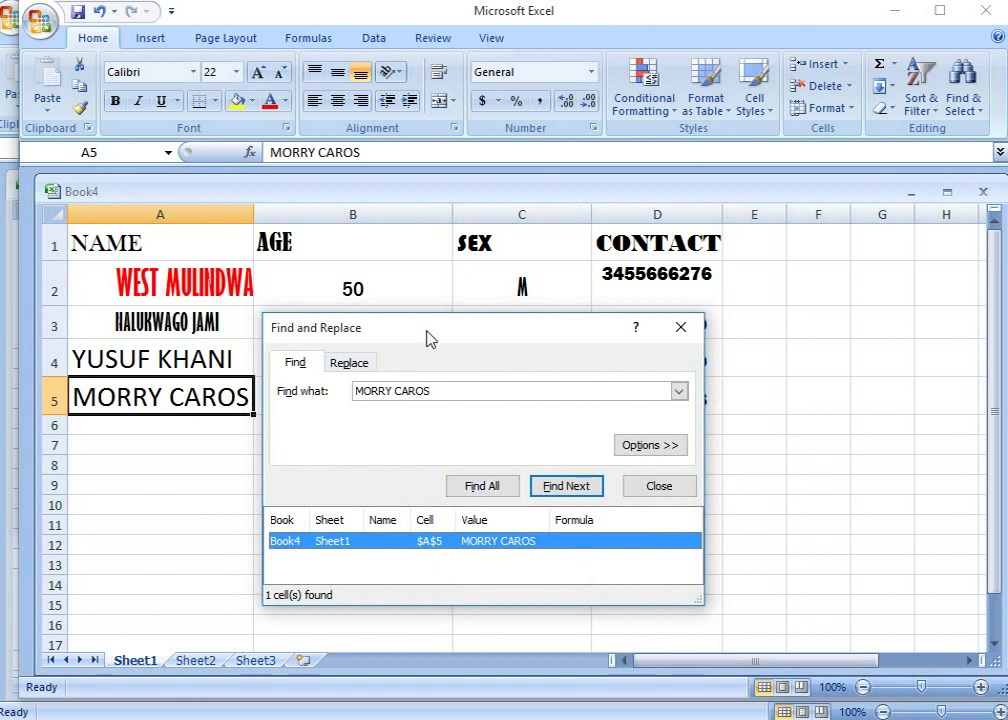
drag(428, 338, 578, 603)
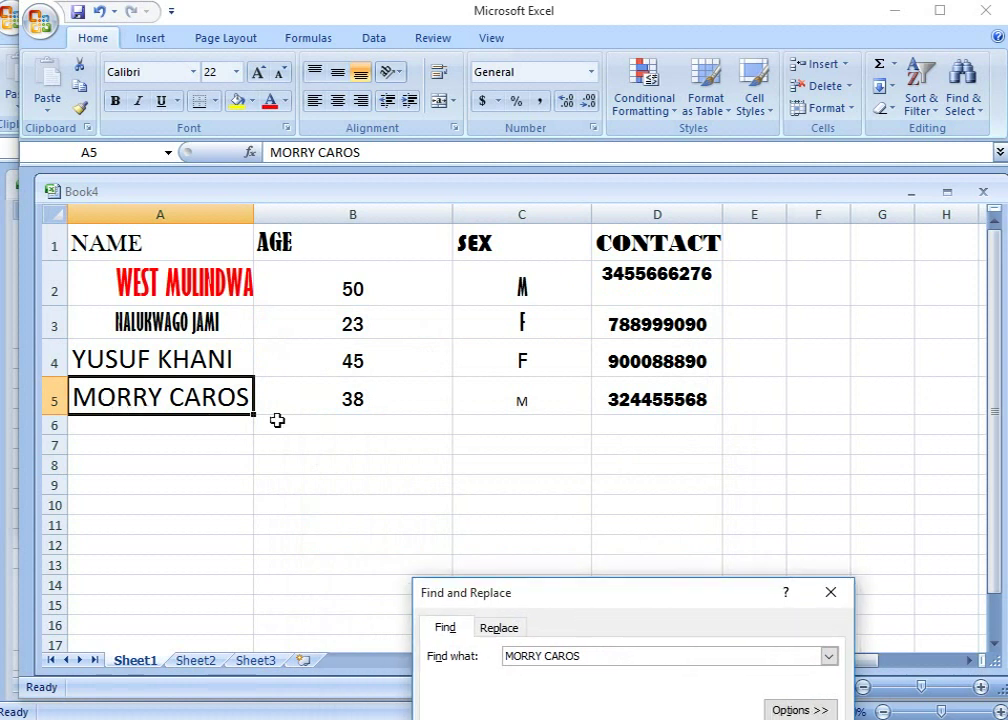
Copy the name in A5 into A7
click(169, 425)
click(135, 400)
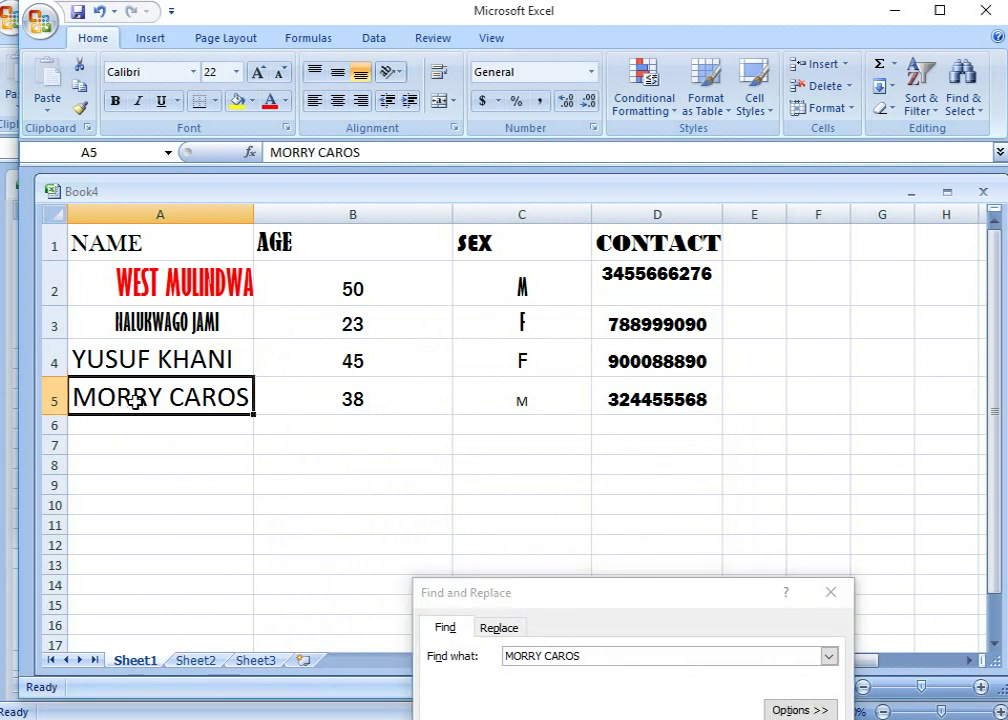
right_click(135, 400)
click(186, 119)
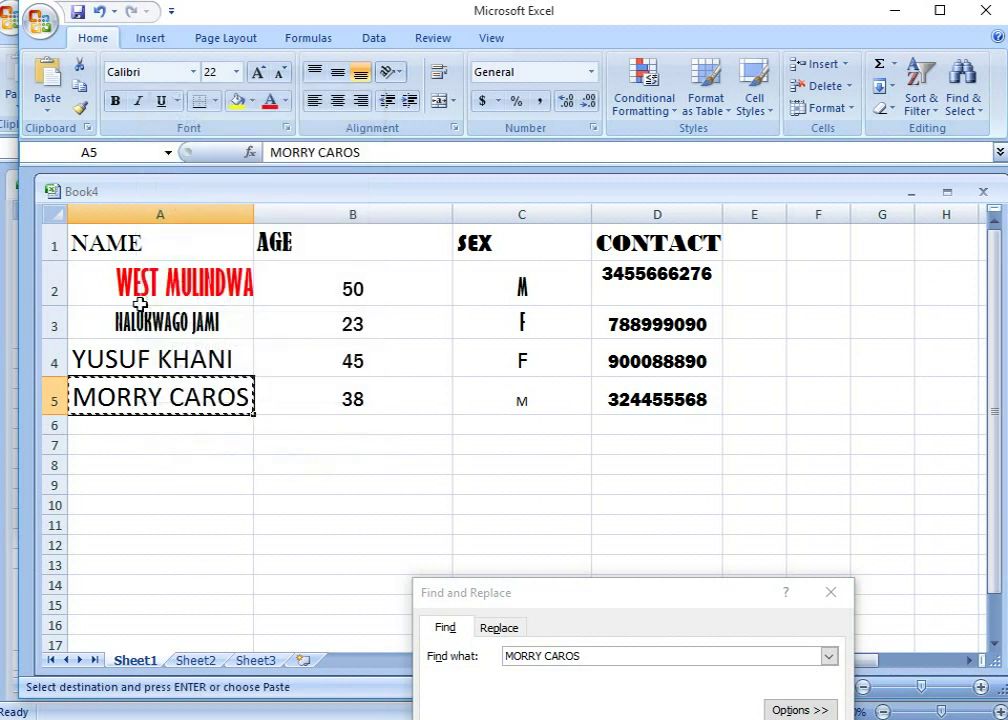
click(112, 442)
right_click(110, 442)
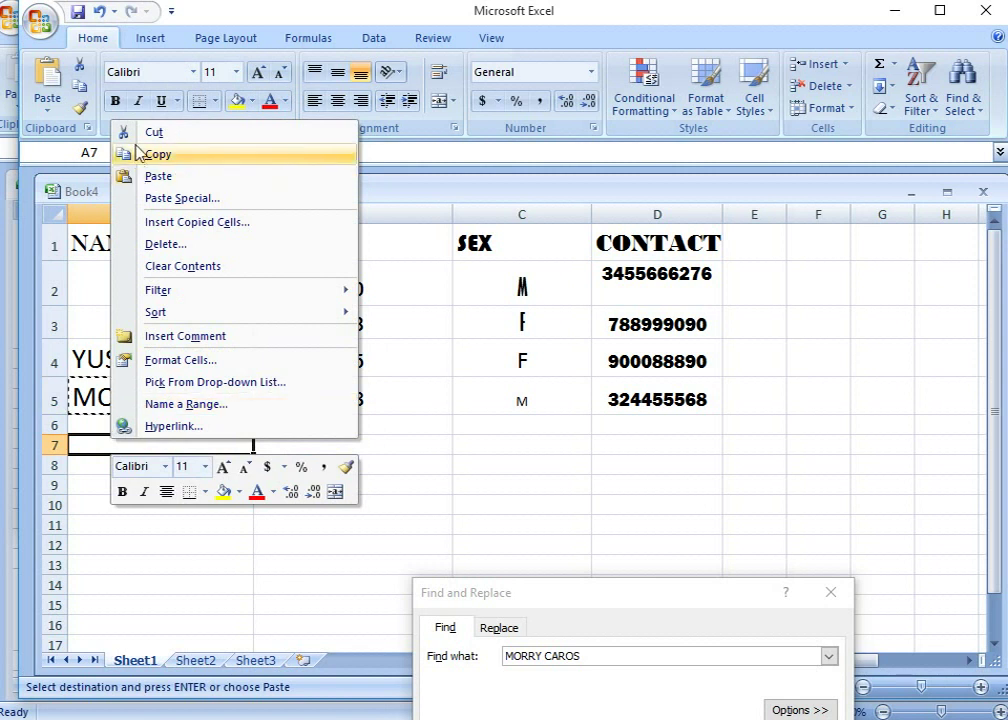
click(160, 174)
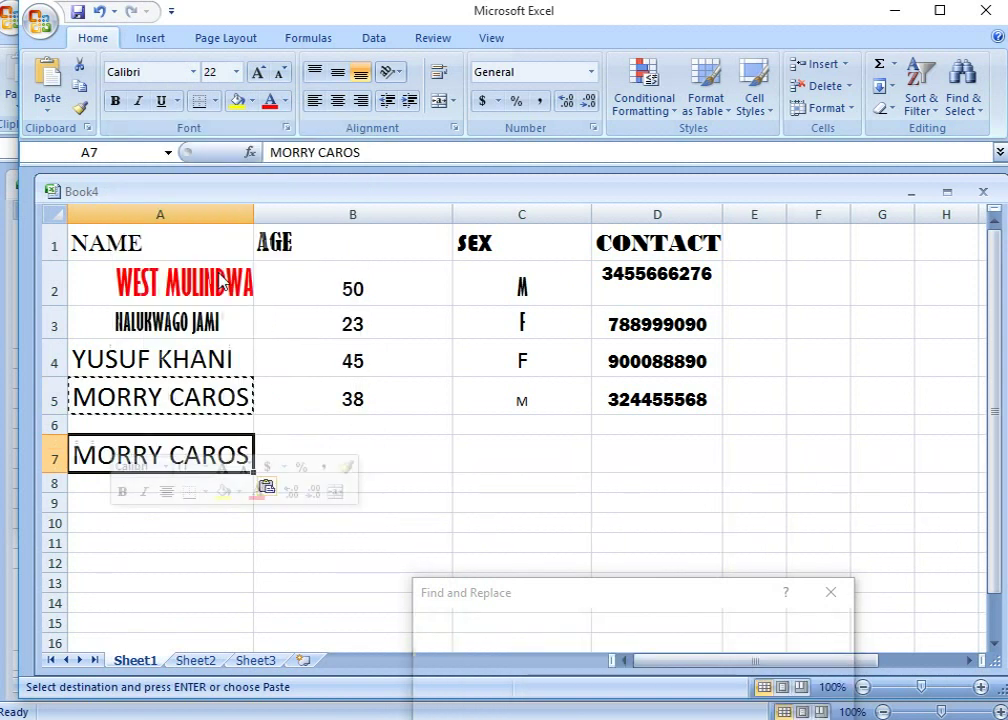
Copy the names in A2:A3 into A8:A9 and type a new name in A6
drag(140, 283, 147, 337)
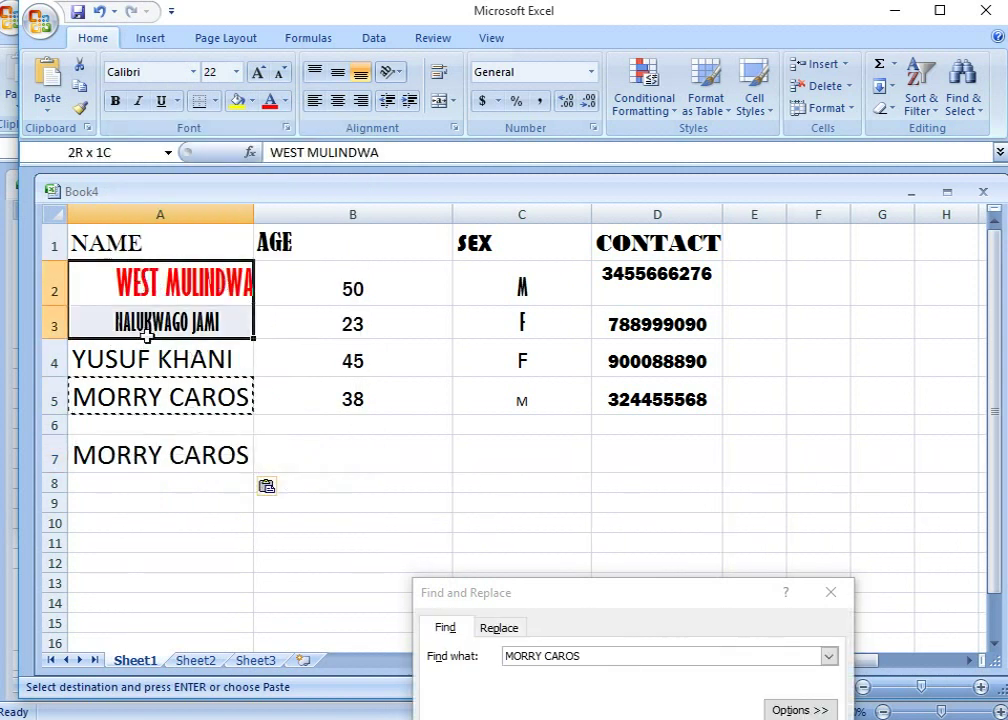
click(155, 293)
right_click(156, 295)
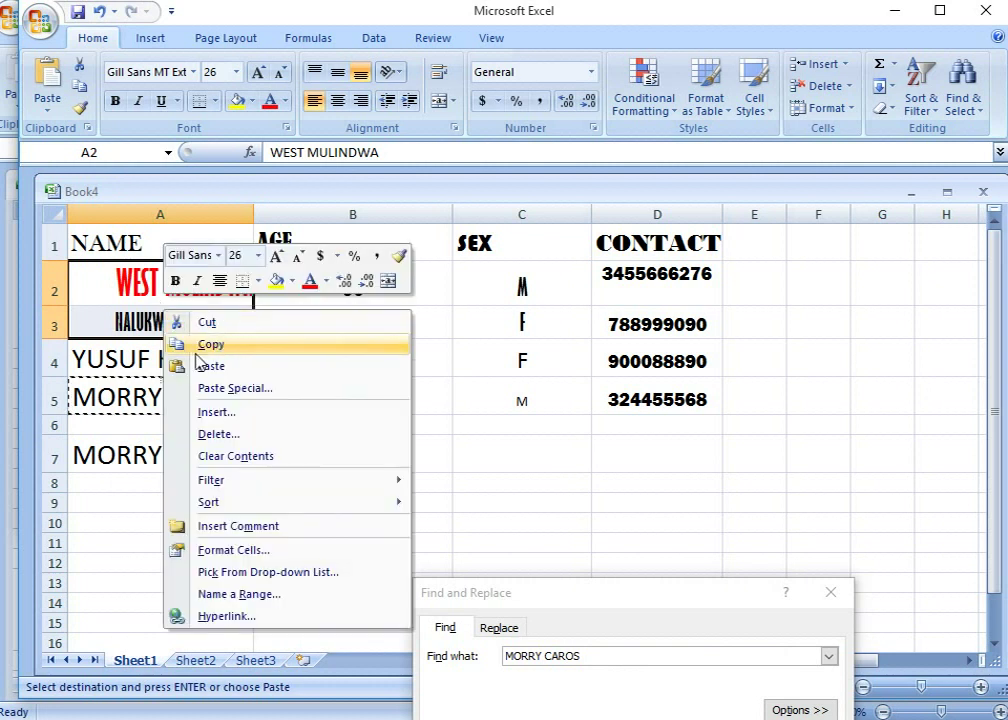
click(205, 345)
click(122, 479)
right_click(123, 478)
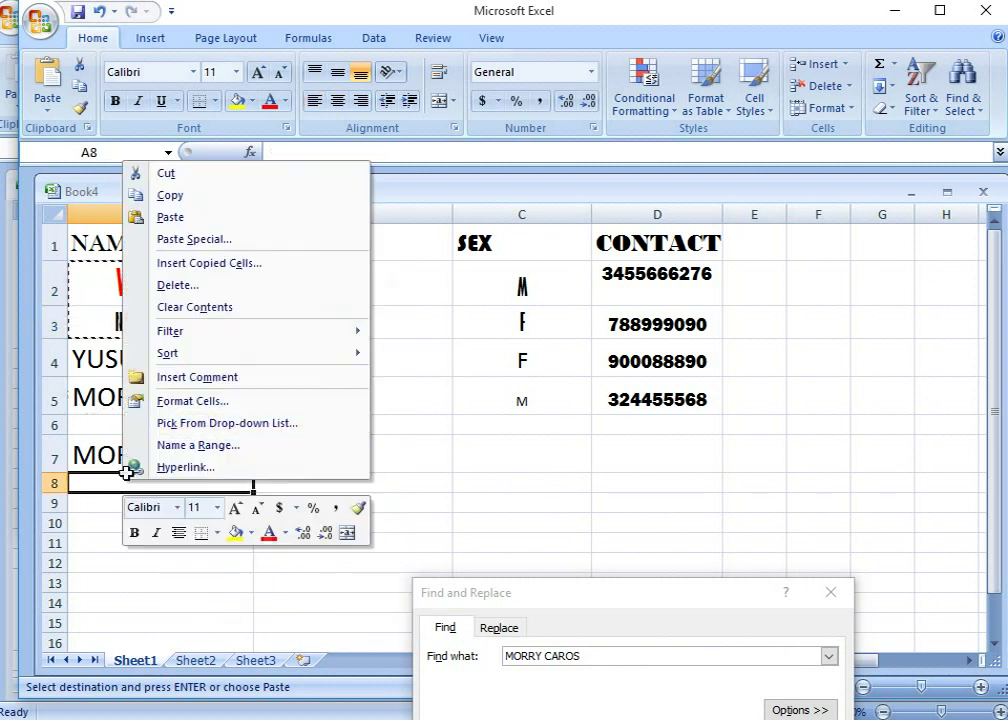
click(170, 217)
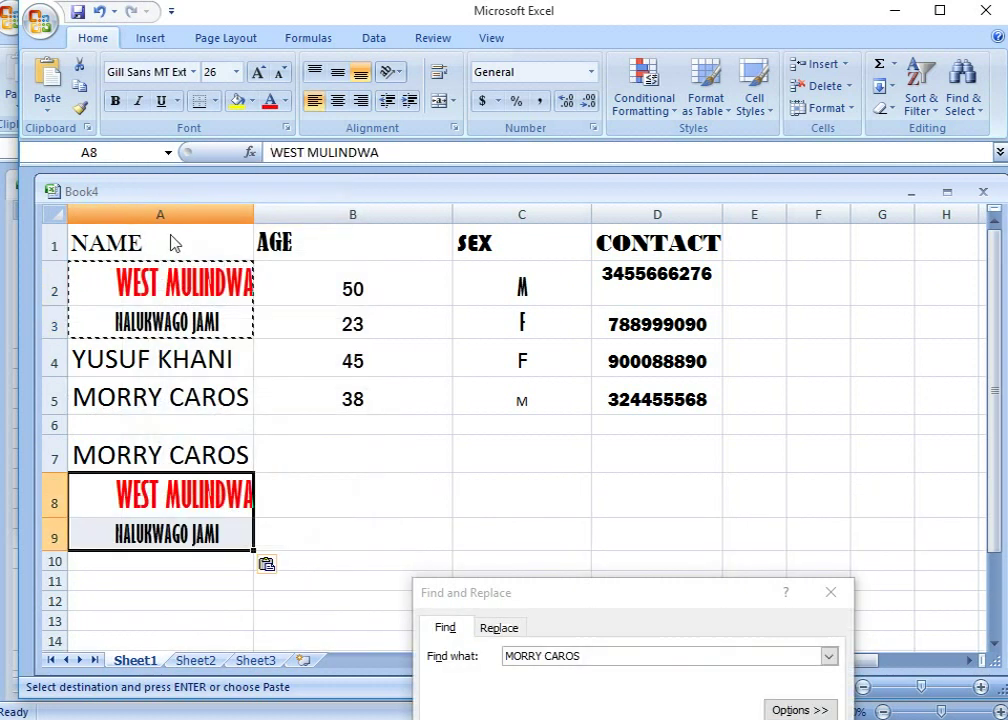
click(148, 431)
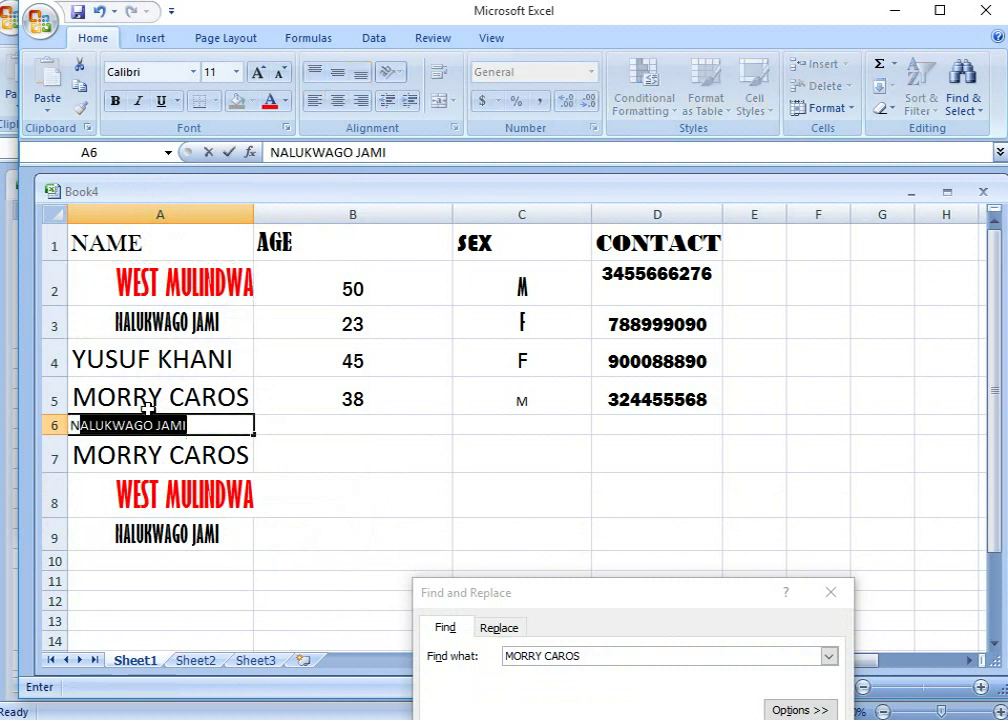
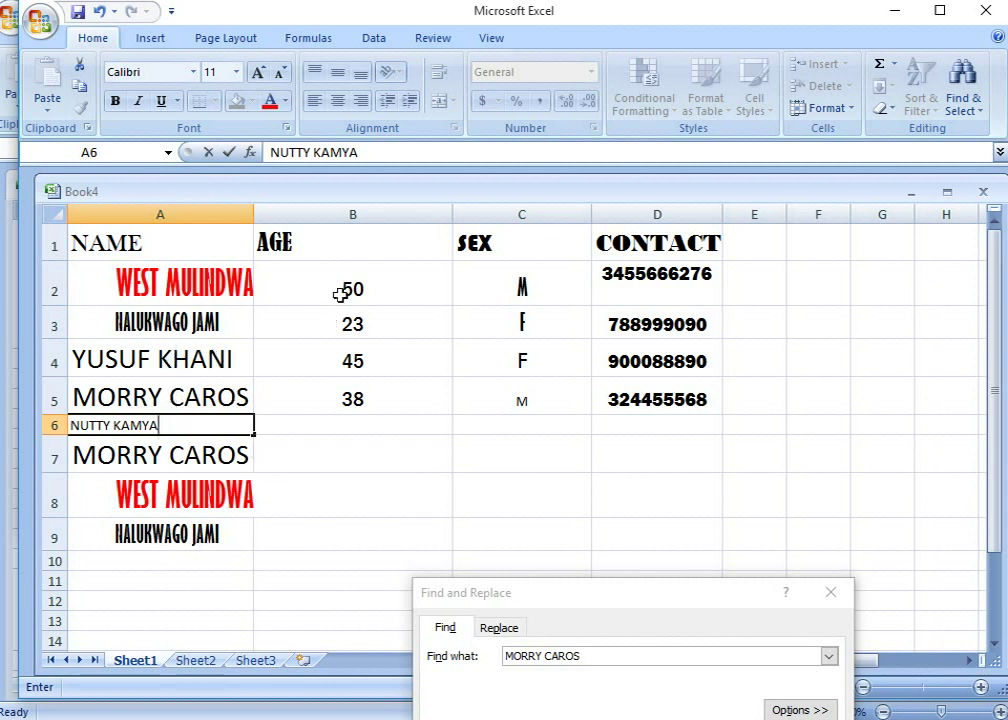
Copy the ages, sexes and contact numbers from B2:D5 into B6:D9
drag(340, 293, 665, 405)
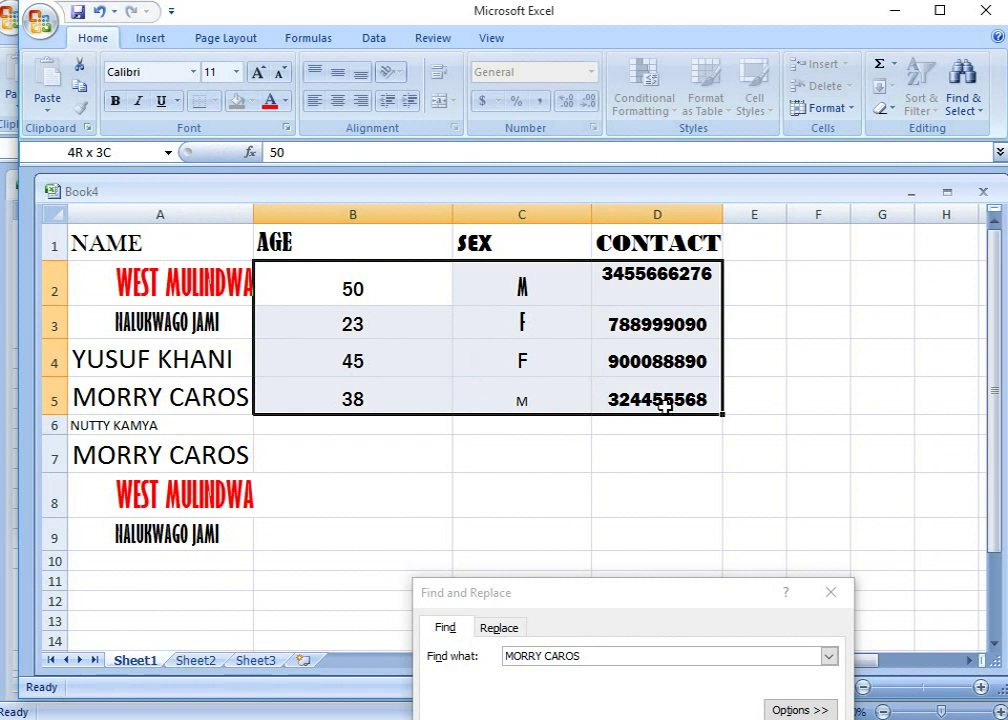
right_click(568, 313)
click(641, 348)
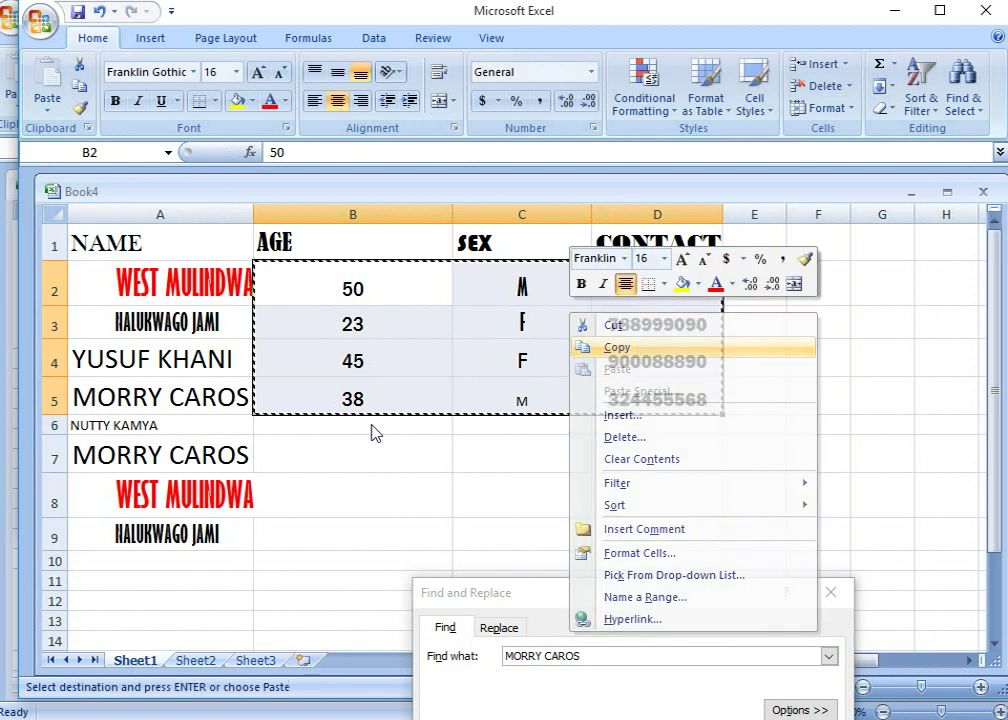
click(362, 445)
click(365, 426)
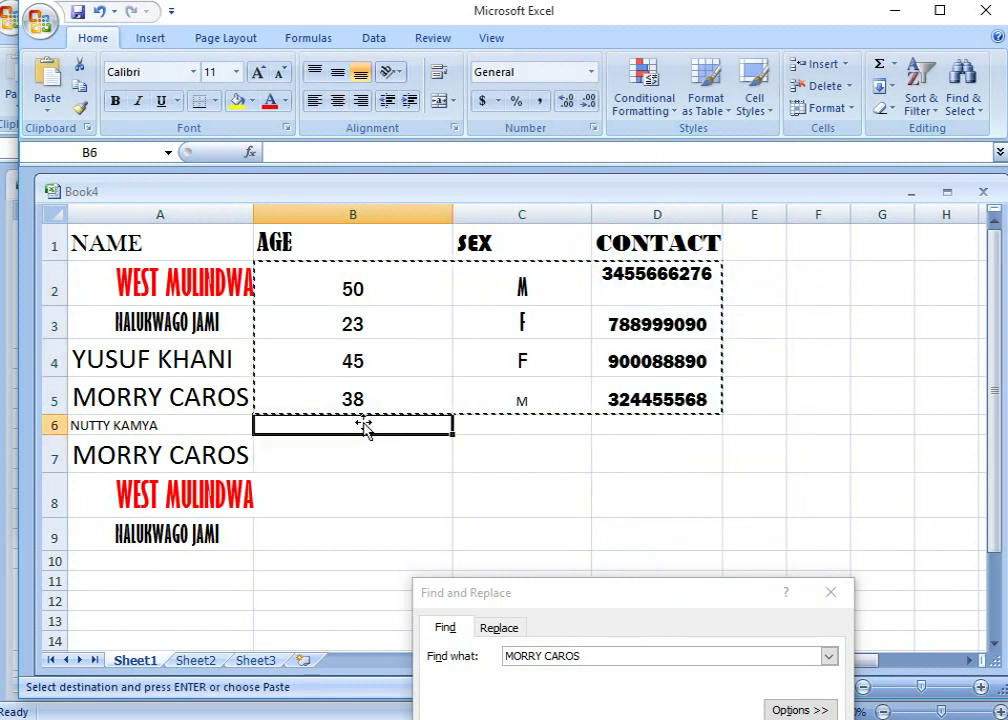
right_click(365, 426)
click(402, 162)
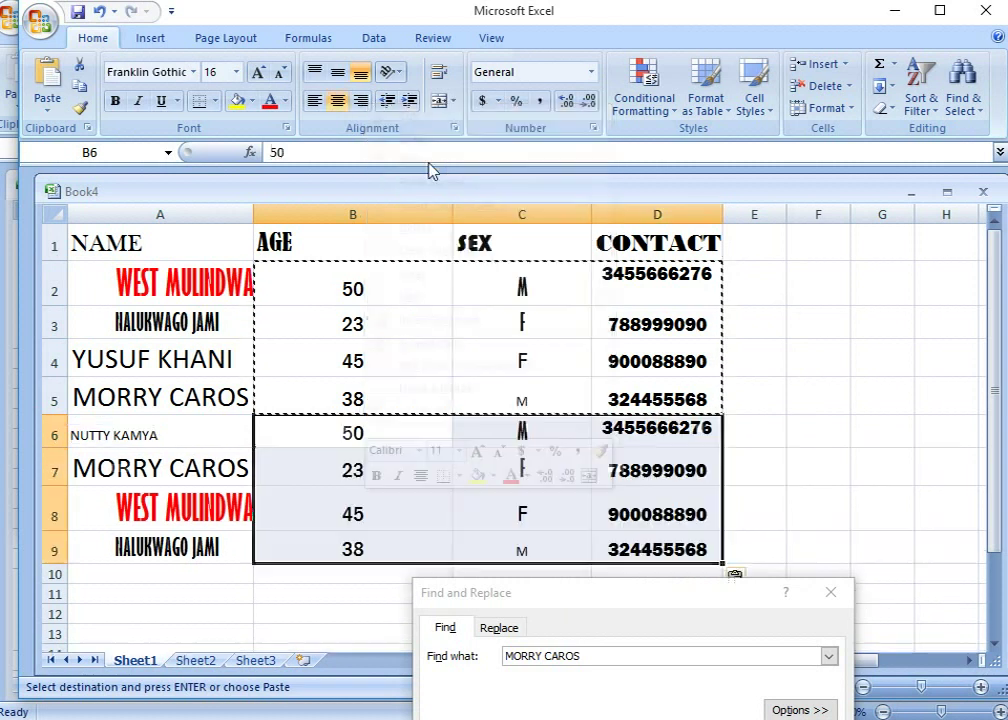
click(421, 382)
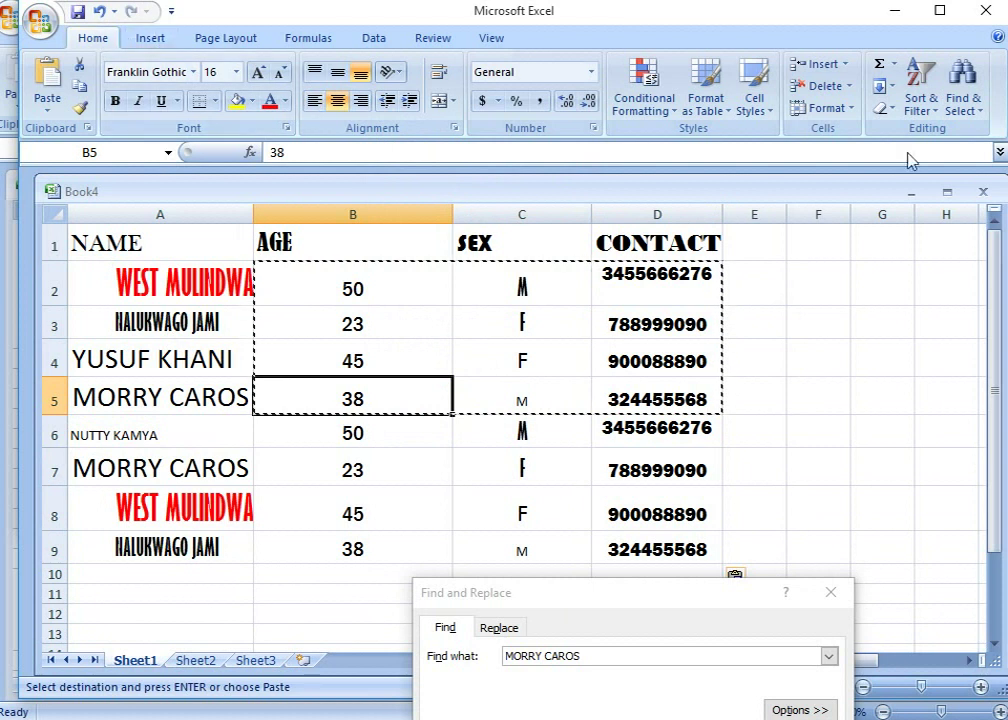
click(962, 85)
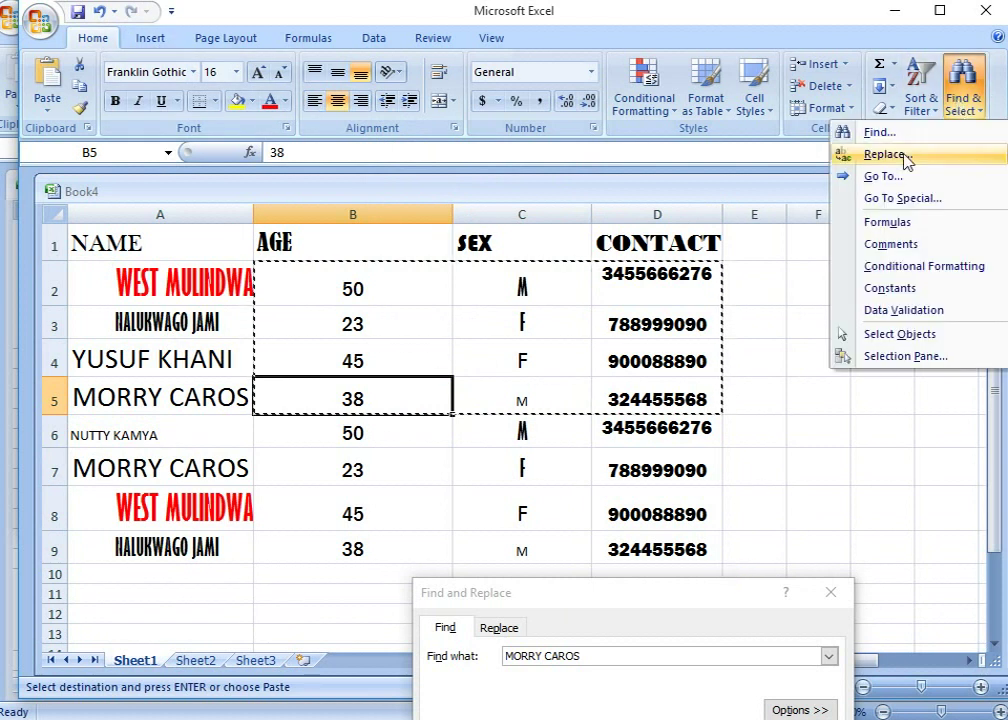
Change the Find what term to the name in A3 and list all matching cells
click(880, 132)
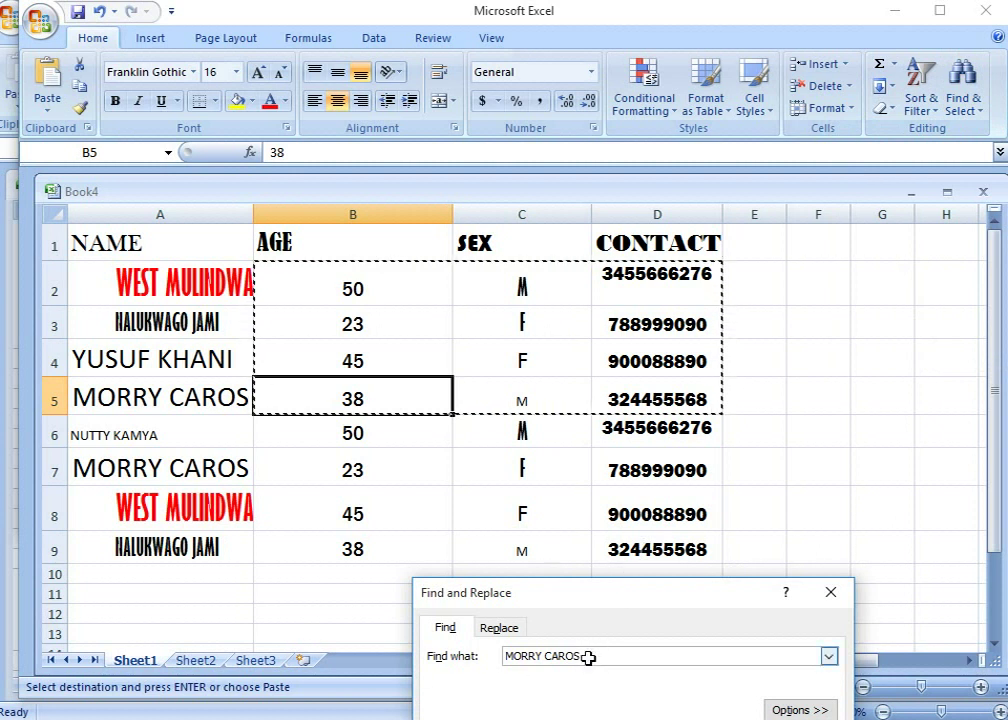
drag(587, 657, 458, 660)
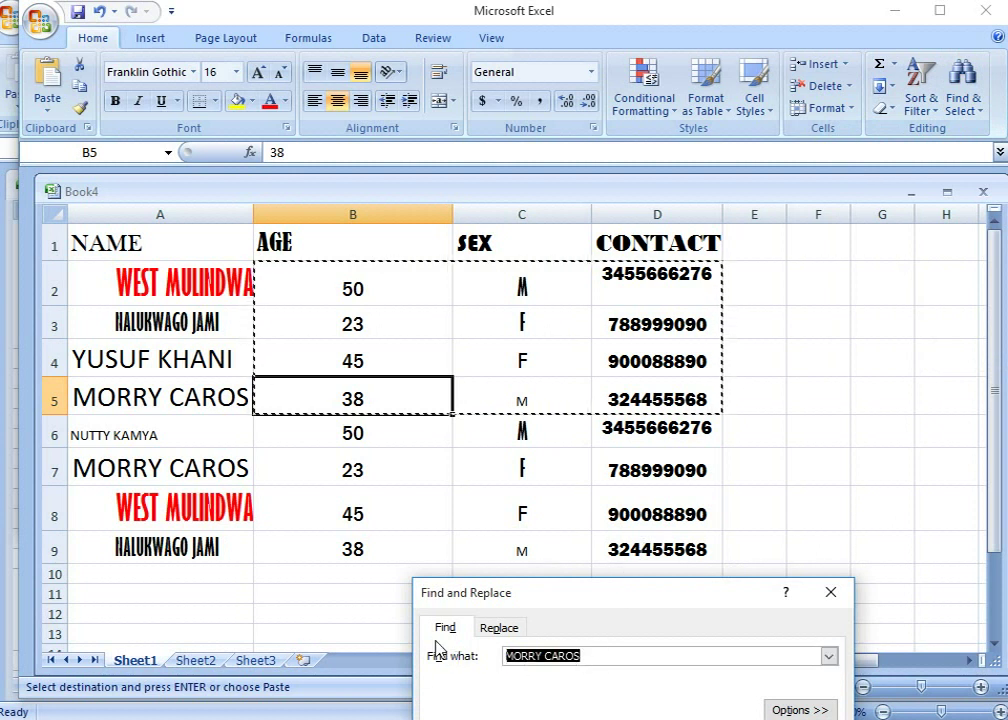
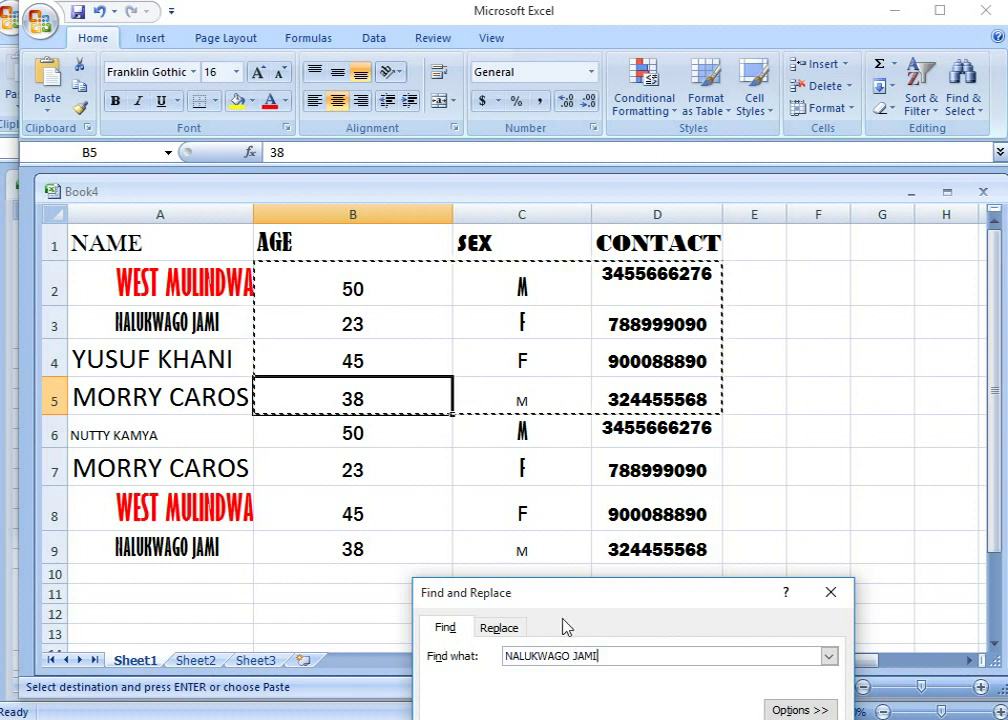
key(alt+i)
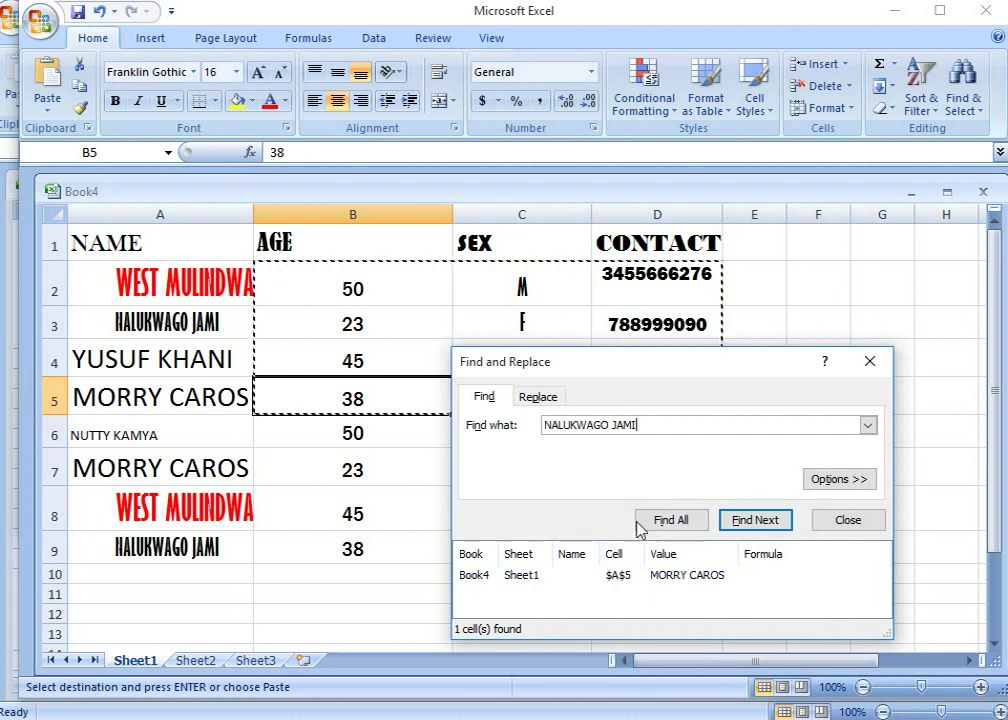
Find the name's matches in A3 and A9, stepping between them, then close the dialog
click(672, 519)
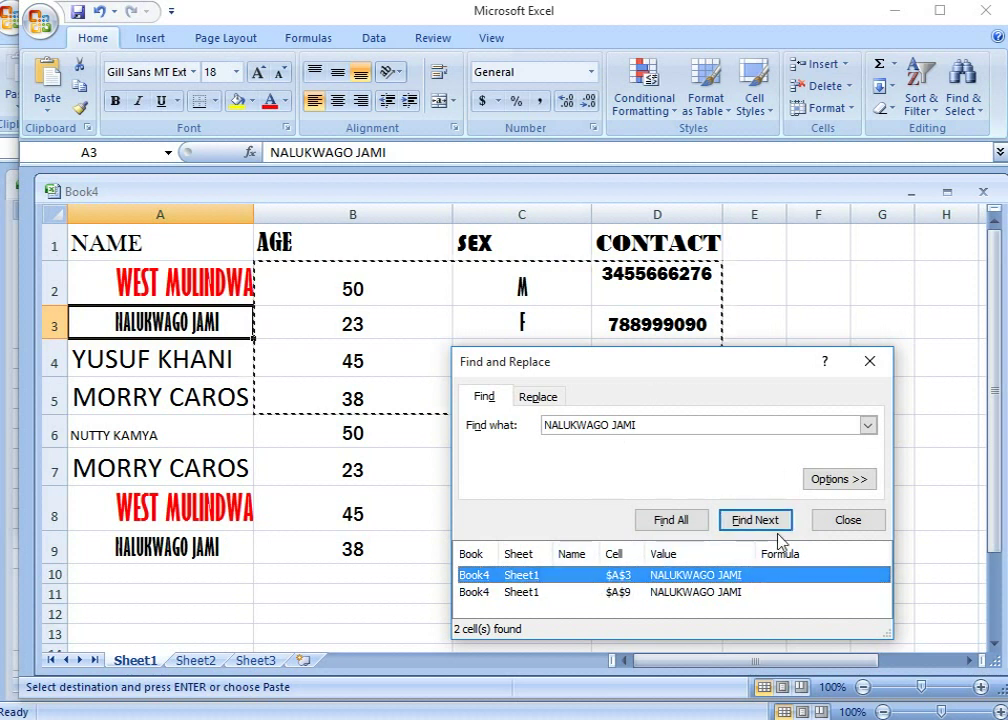
click(686, 524)
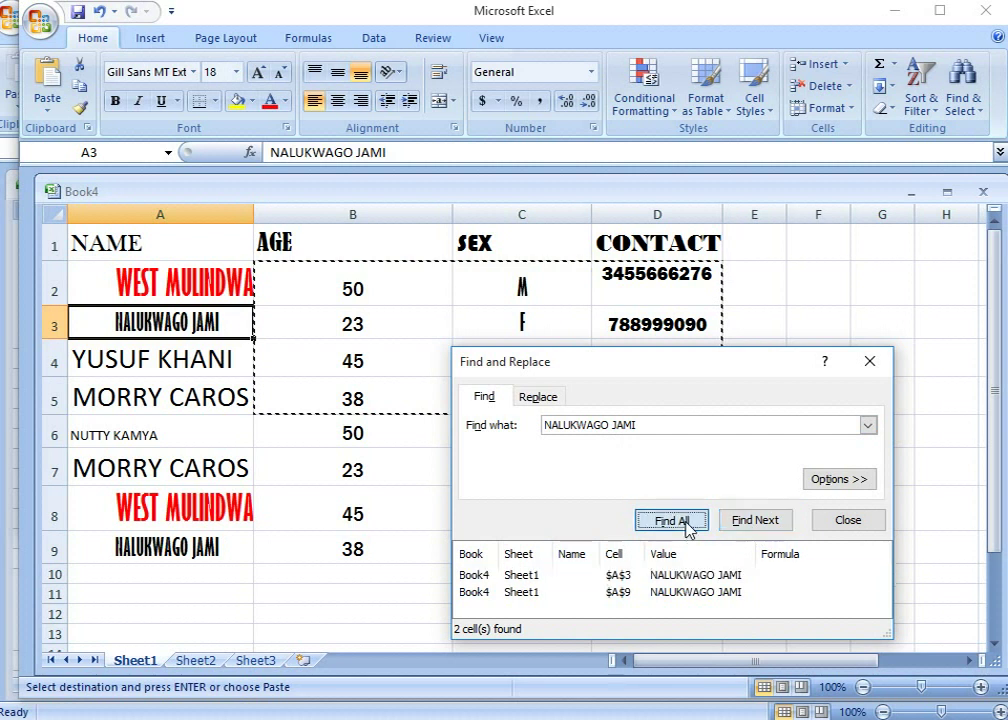
click(774, 528)
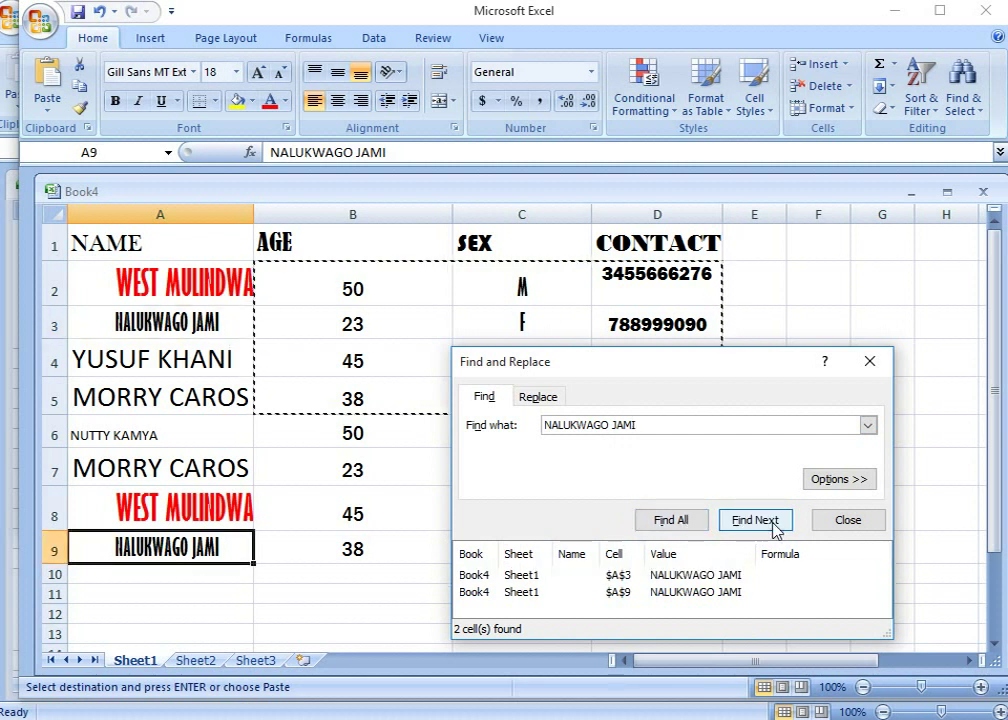
click(773, 529)
click(773, 529)
click(773, 529)
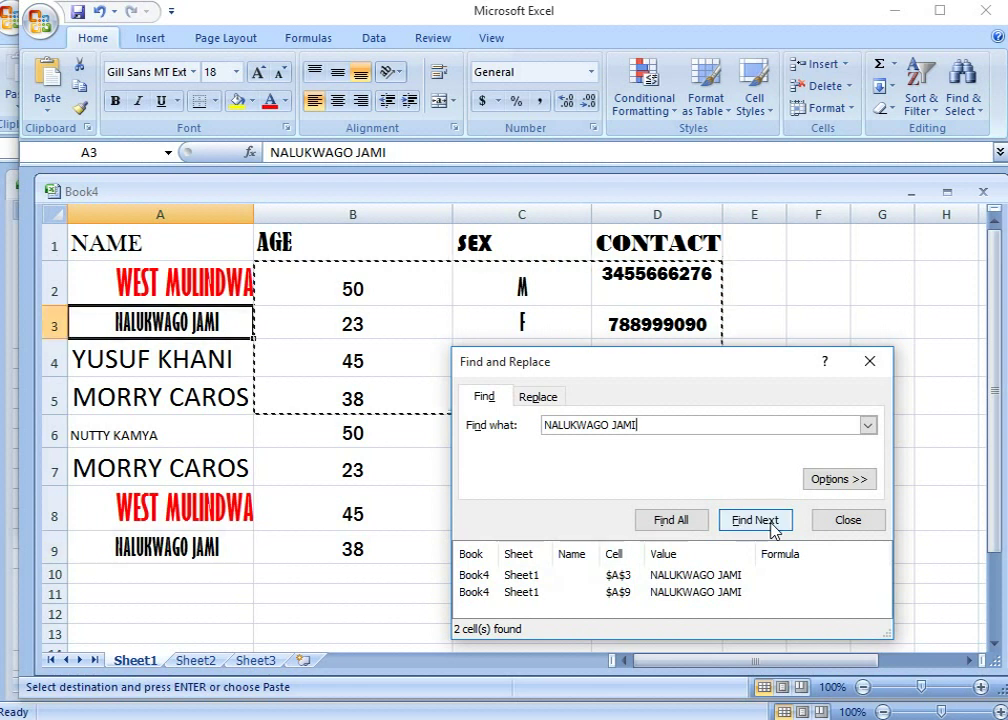
click(773, 529)
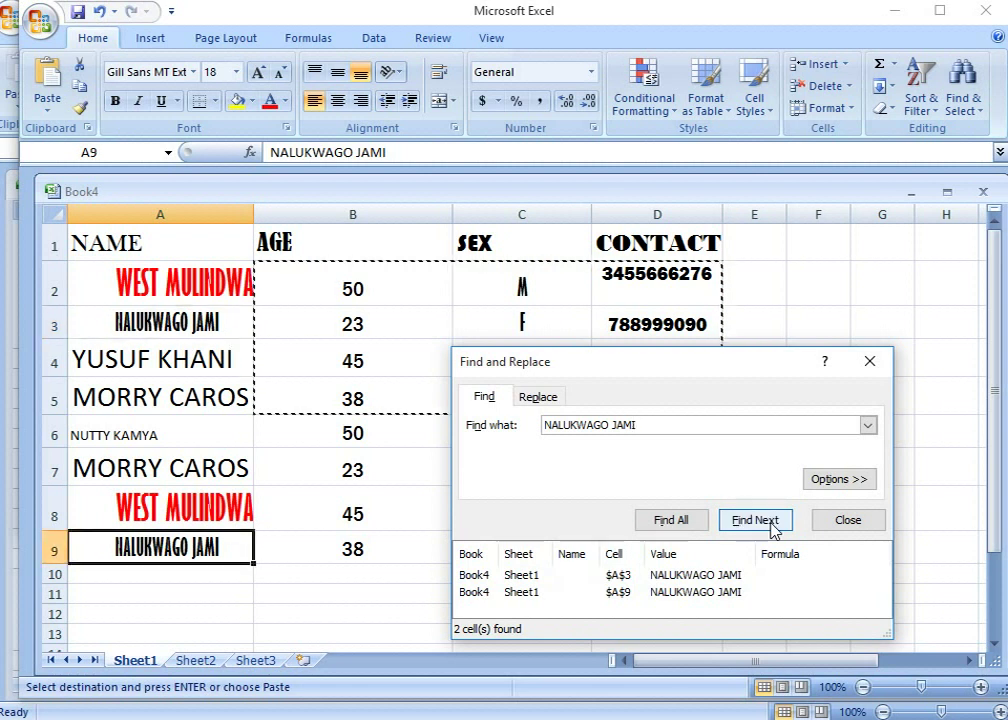
click(773, 529)
click(773, 529)
drag(590, 372, 560, 263)
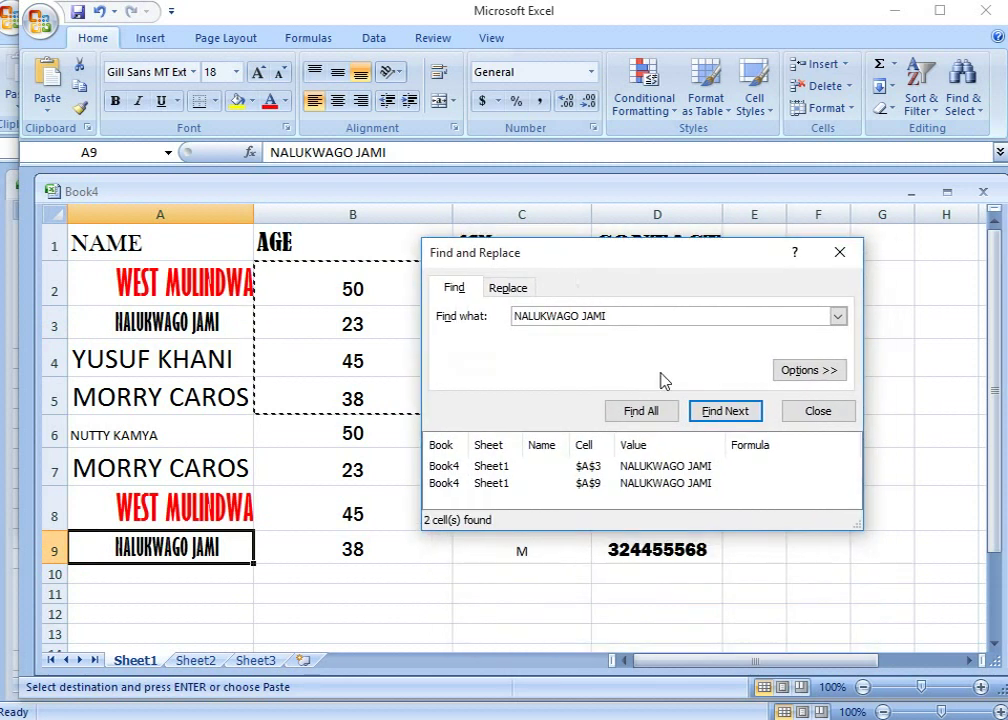
click(839, 252)
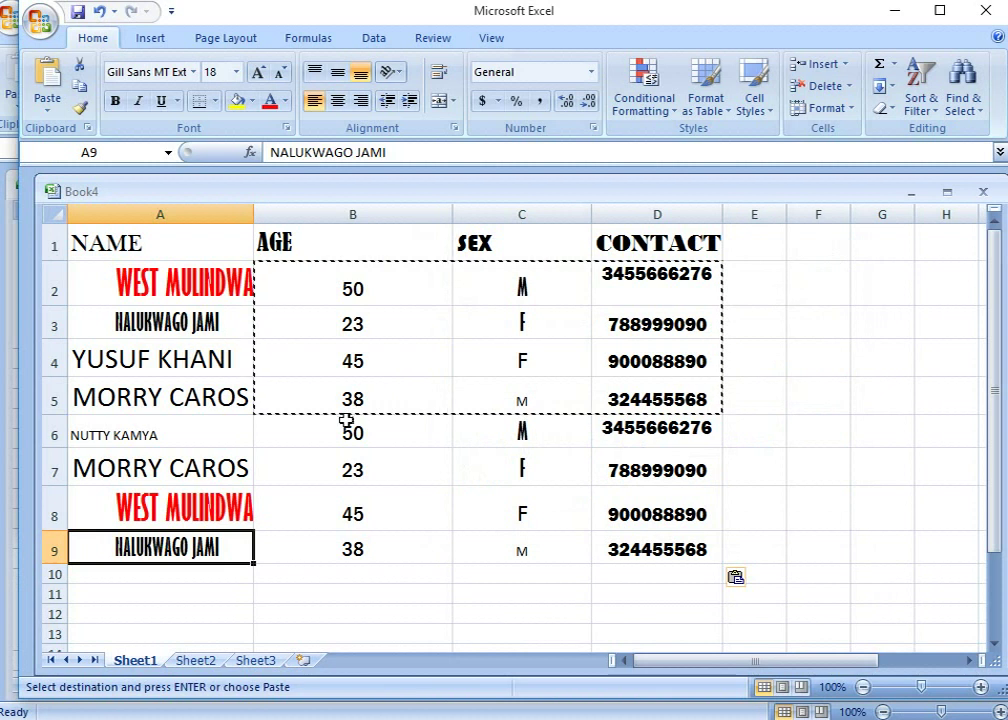
Clear the copy marquee and select the whole contact table from A1 to D9
click(690, 548)
click(820, 538)
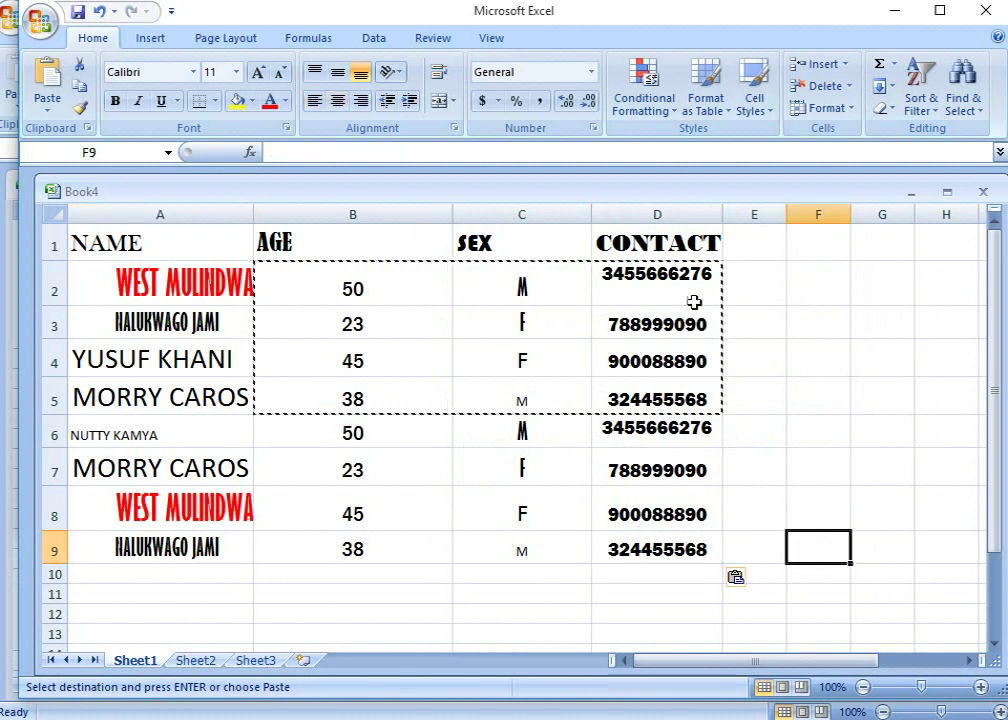
click(771, 275)
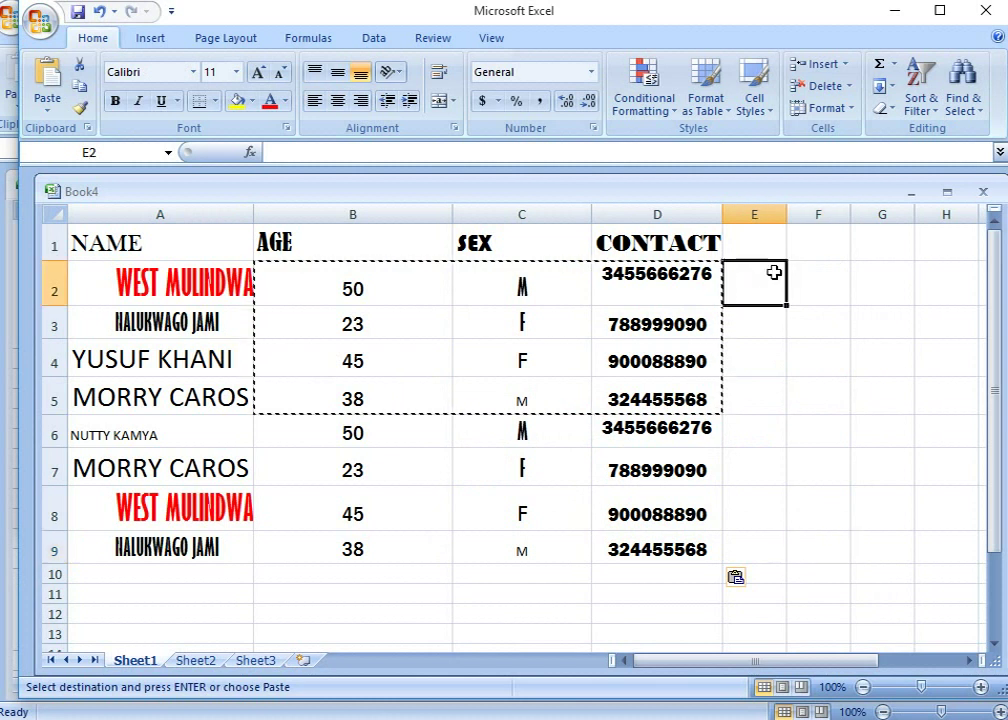
click(893, 350)
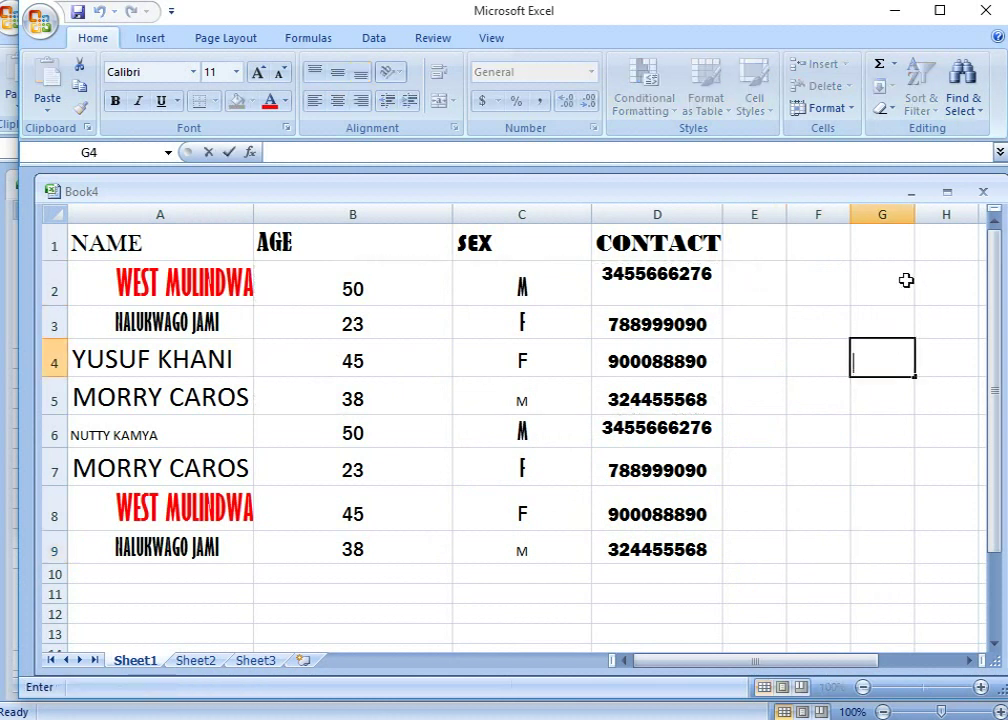
click(460, 325)
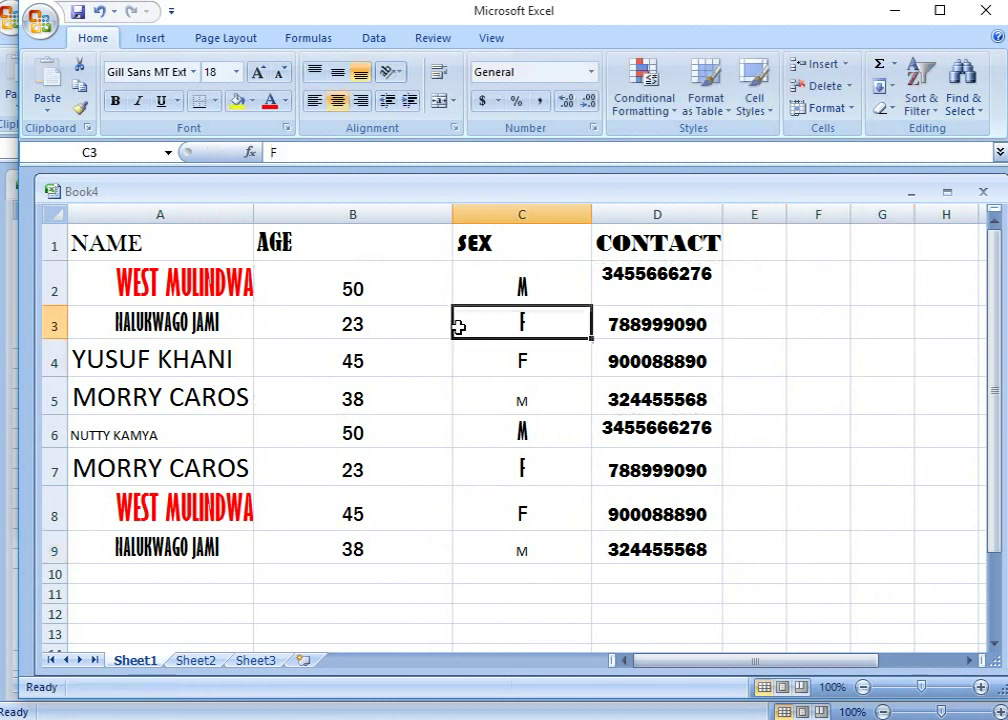
click(730, 265)
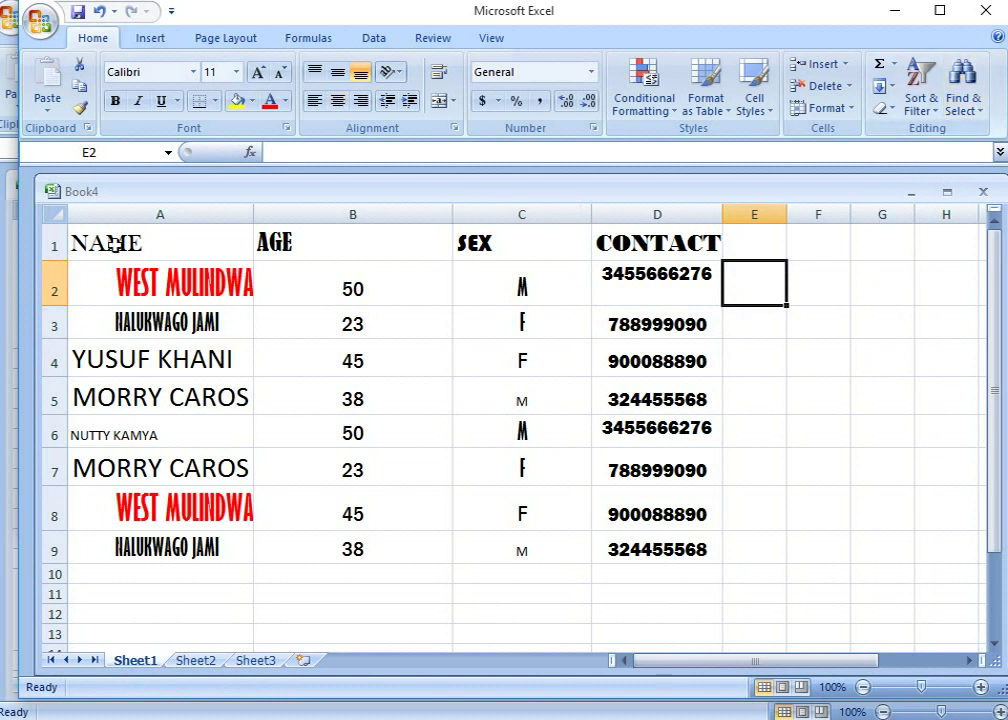
mouse_move(80, 235)
mouse_down()
mouse_move(692, 597)
mouse_move(711, 557)
mouse_up()
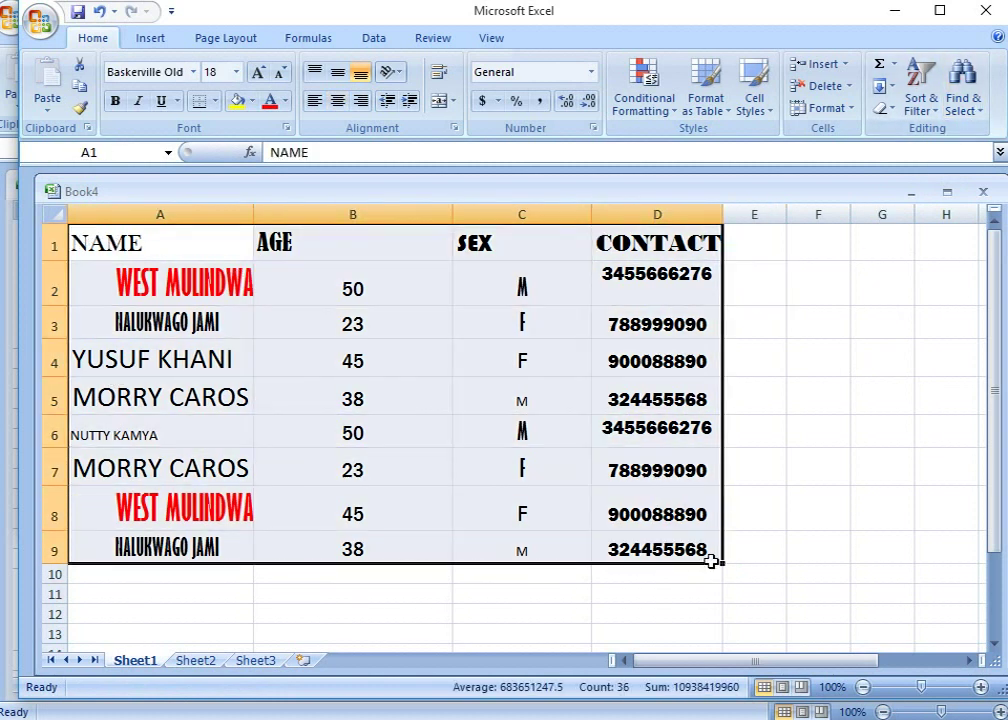
click(963, 106)
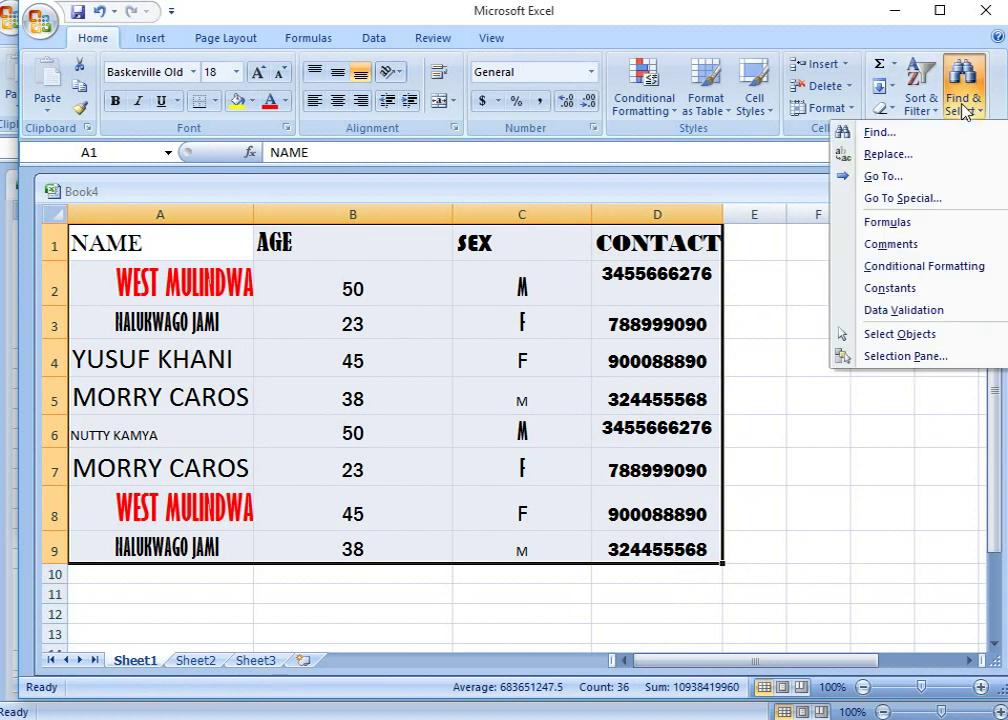
Replace All swaps the contact name in A3 and A9 for the new name (2 replacements); close the dialog
click(900, 156)
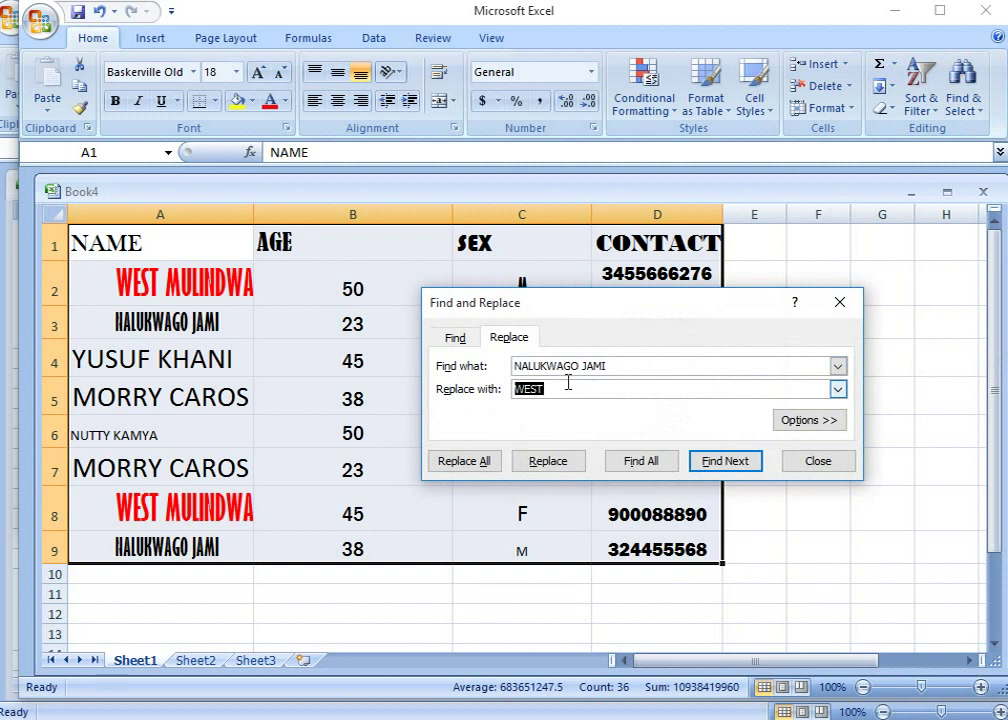
click(562, 389)
text(HARRY)
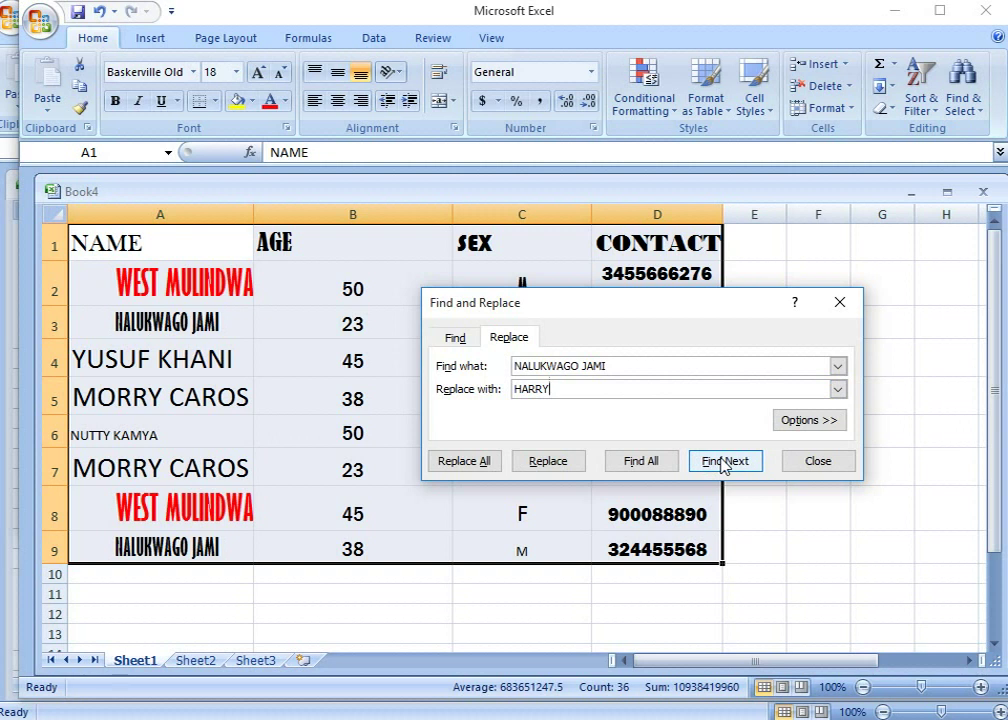
click(483, 465)
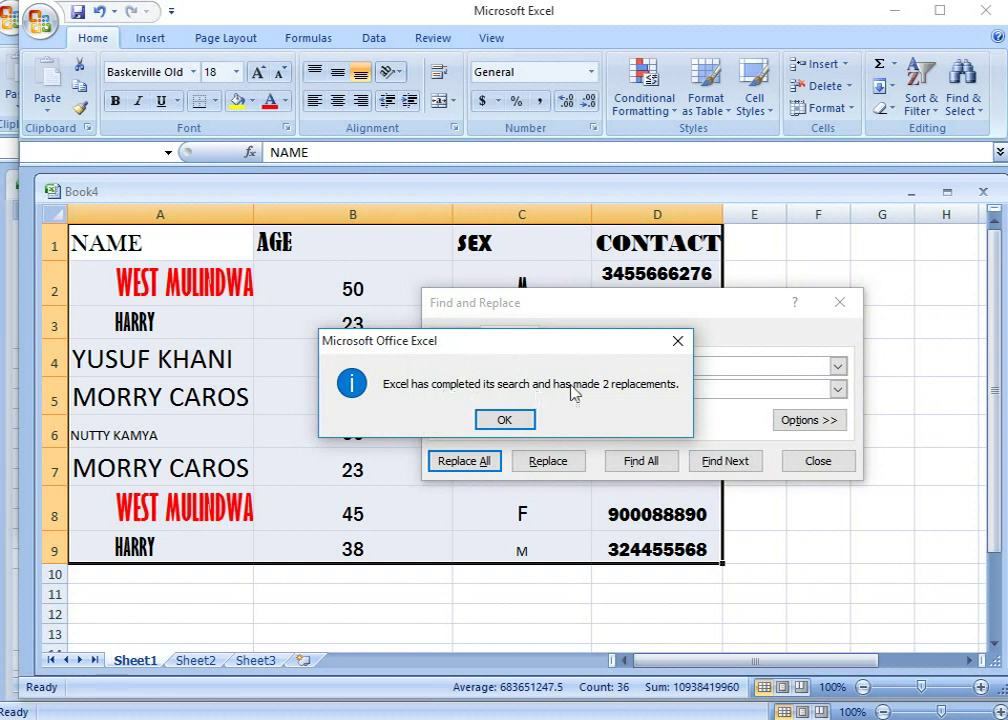
click(510, 420)
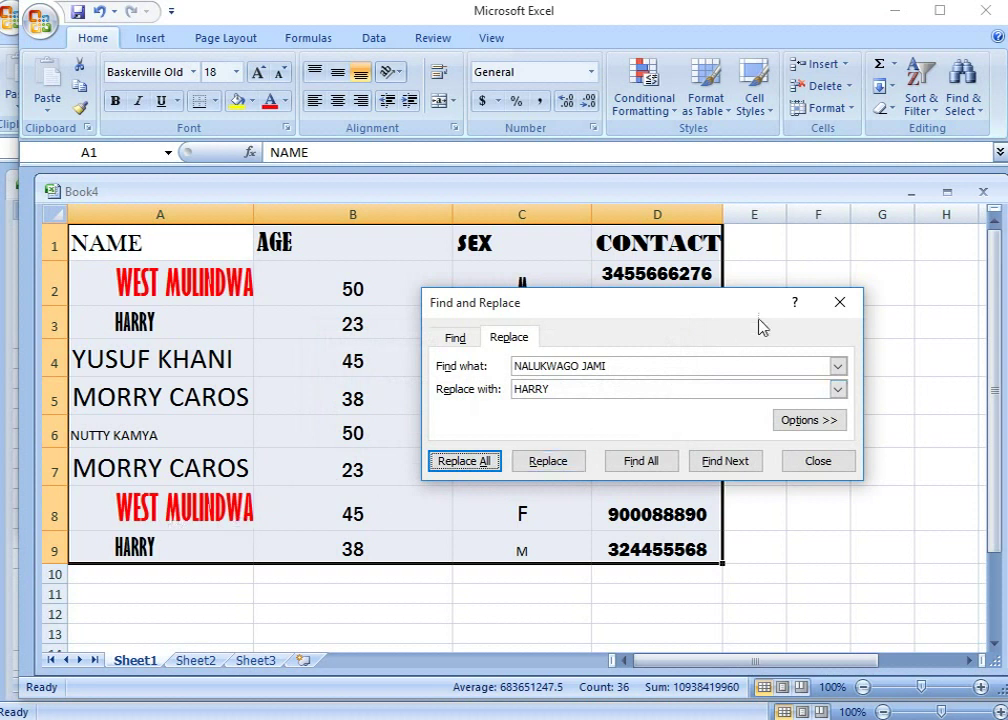
click(840, 301)
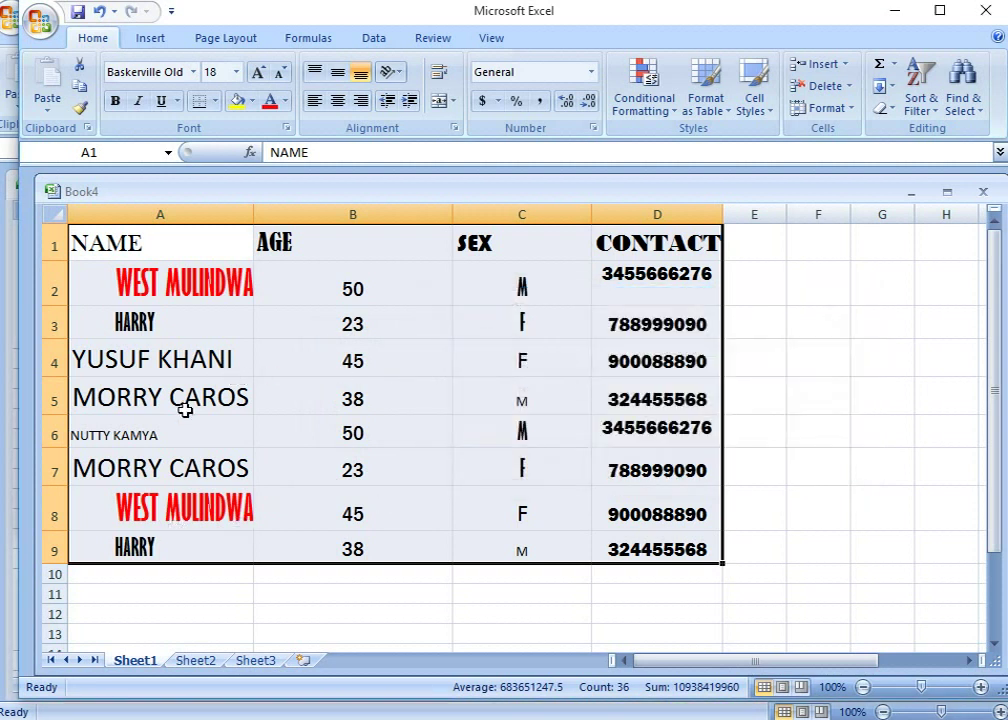
click(150, 322)
click(168, 556)
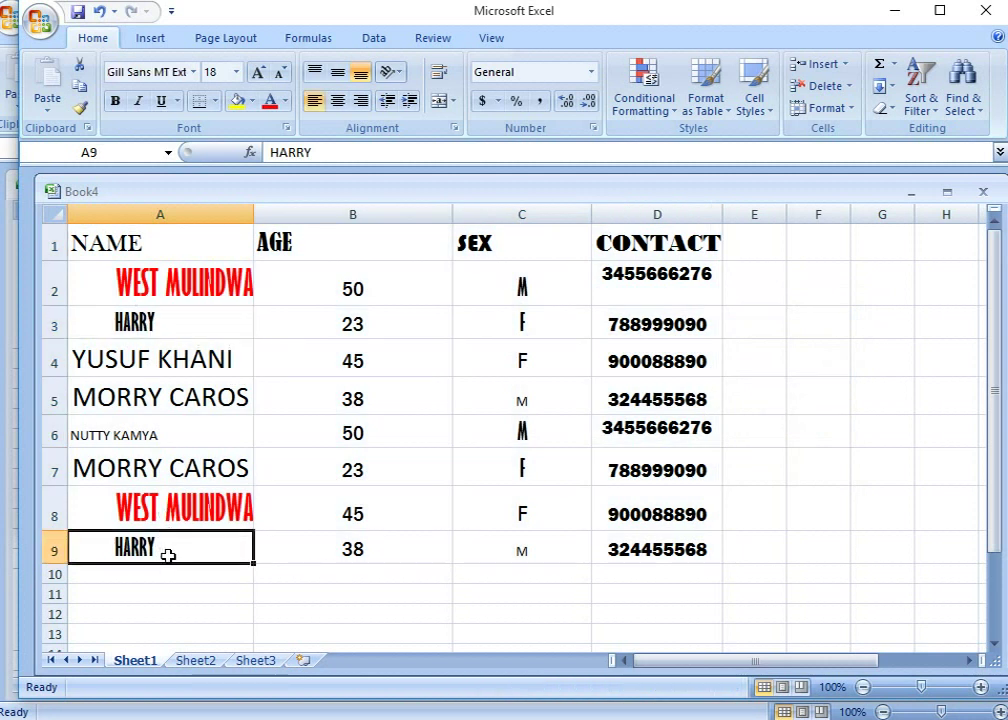